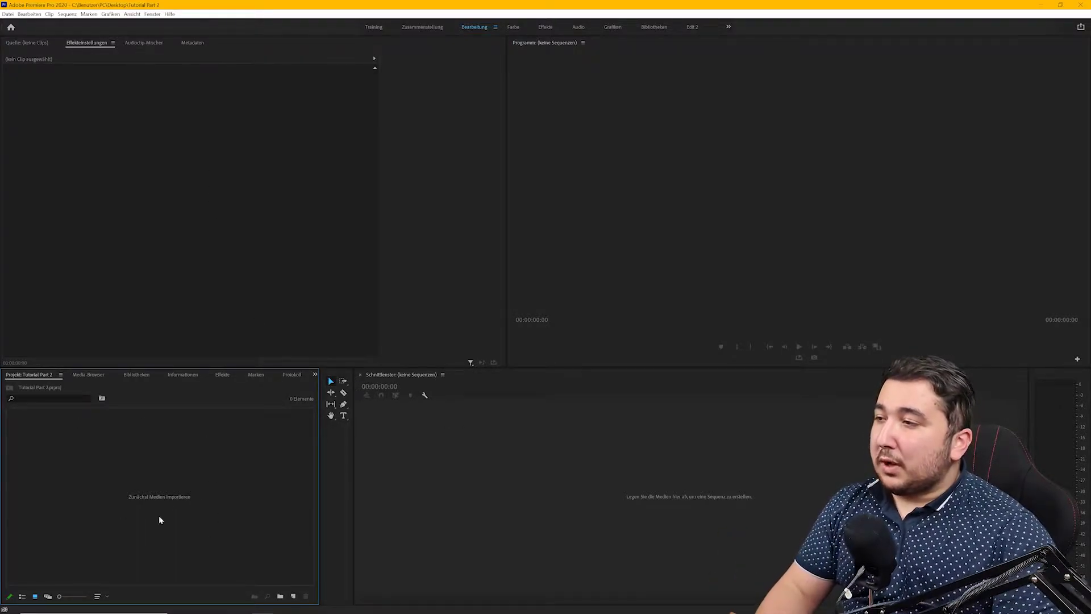
Close the Project panel, reopen Tutorial Part 2.prproj via Fenster > Projekte, and dock its tab first.
right_click(30, 378)
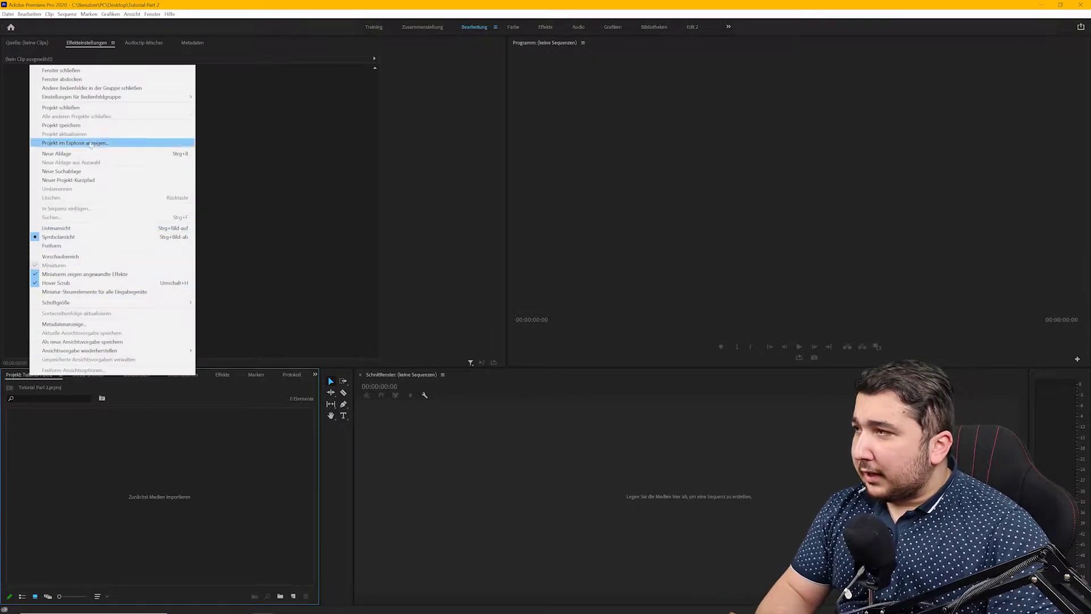
left_click(70, 71)
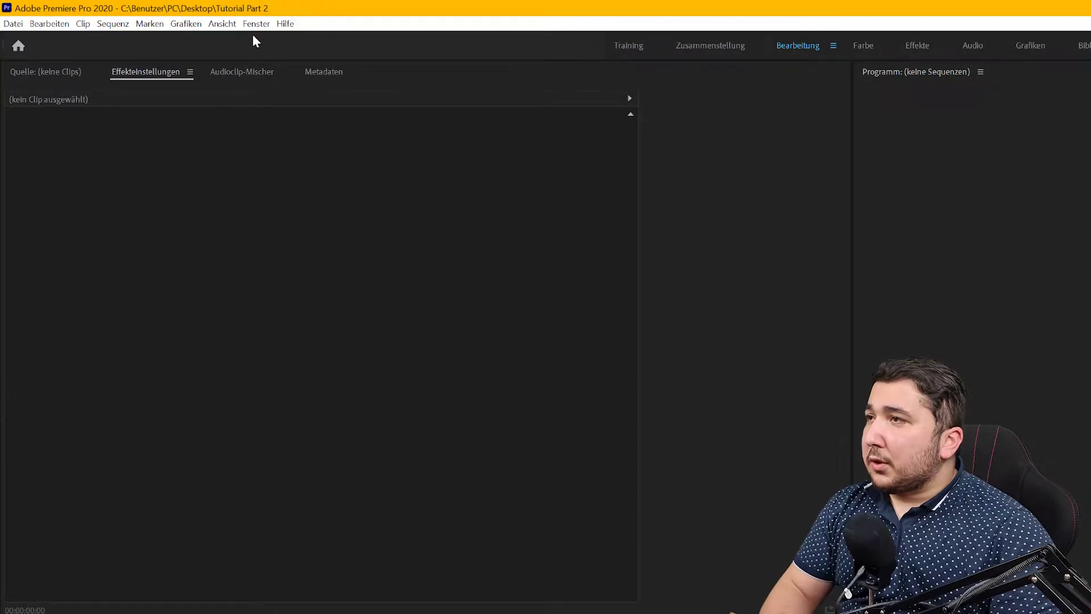
left_click(256, 24)
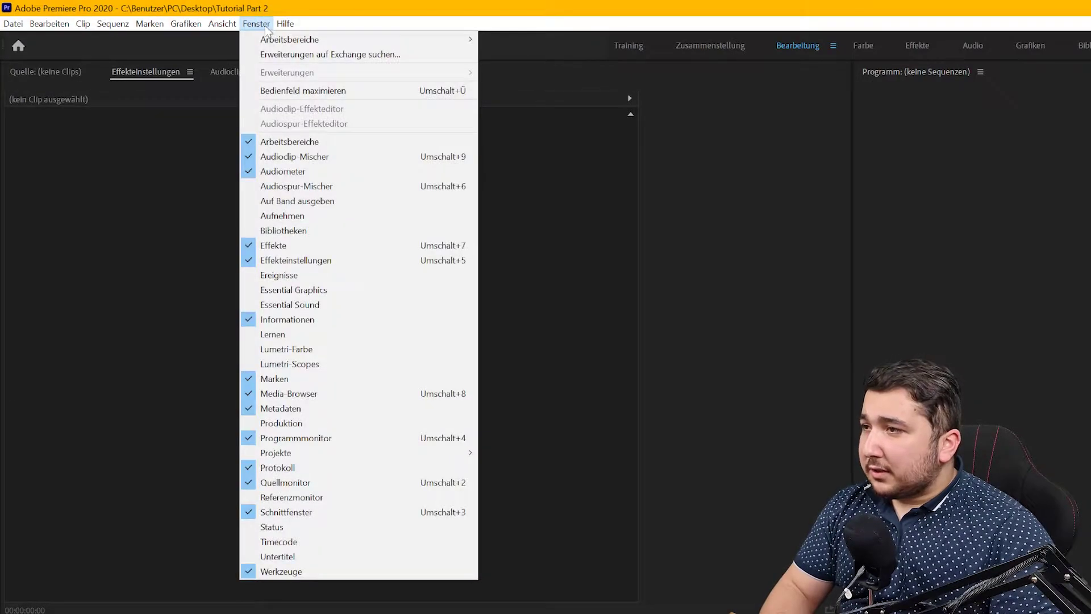
mouse_move(397, 452)
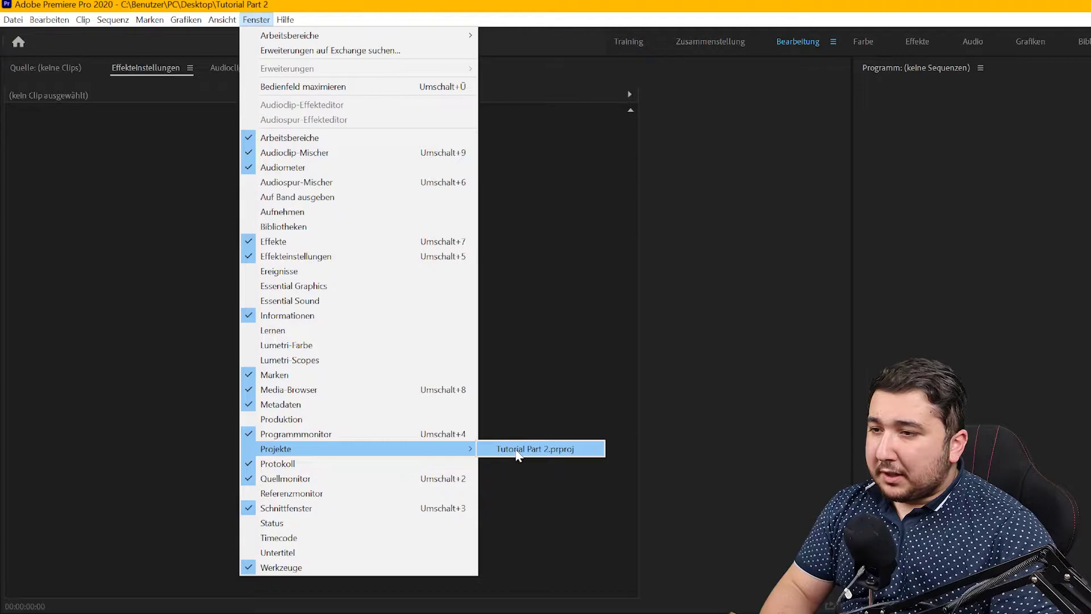
left_click(516, 449)
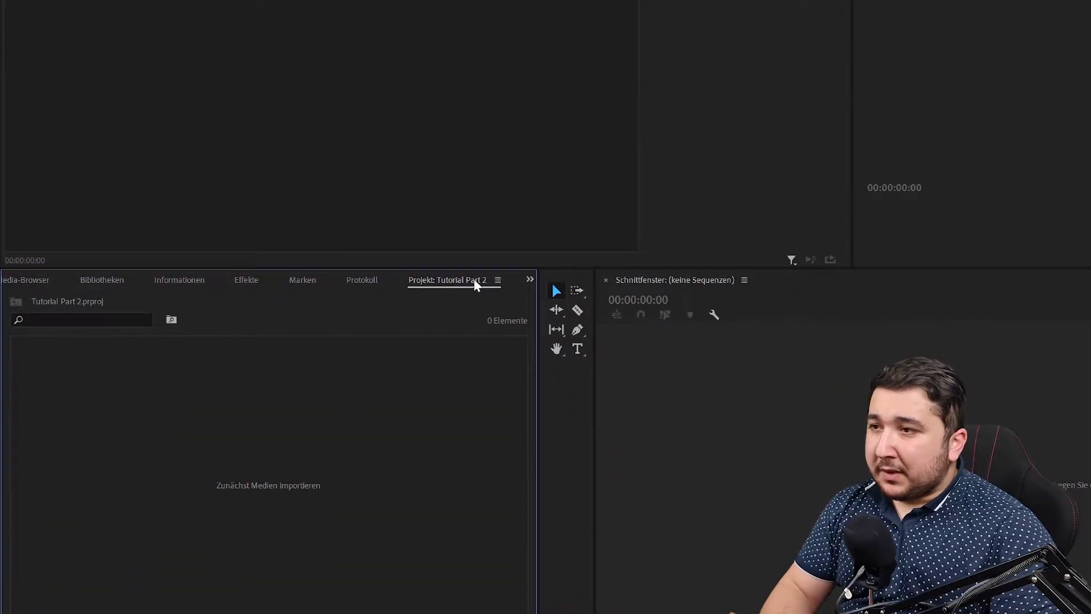
left_click_drag(315, 280, 39, 274)
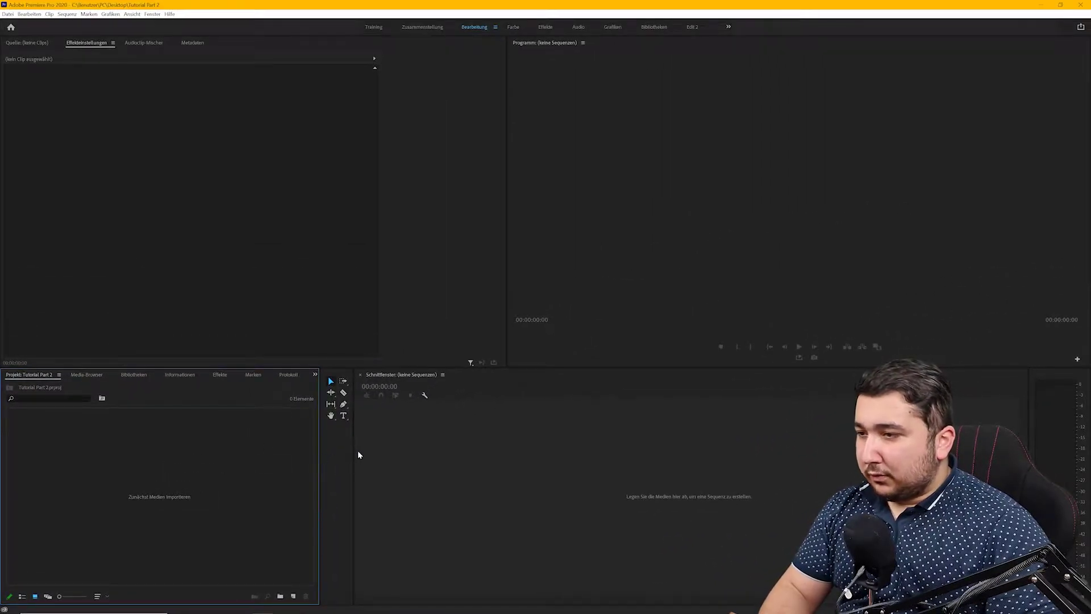
Narrow the tools strip to one column, then try and cancel Import via double-click and right-click.
left_click_drag(353, 452, 339, 452)
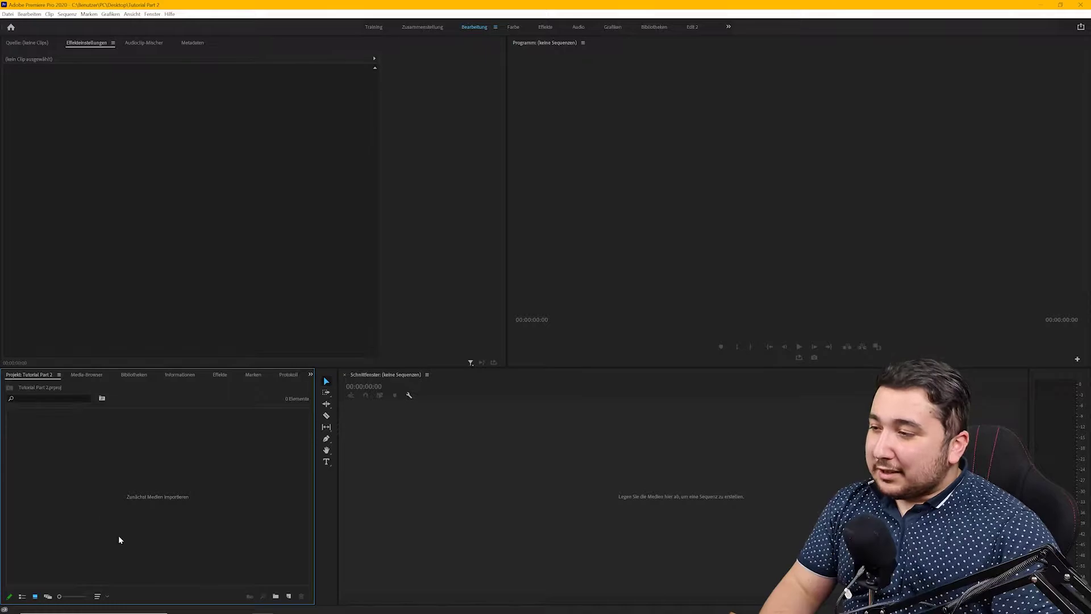
double_click(176, 472)
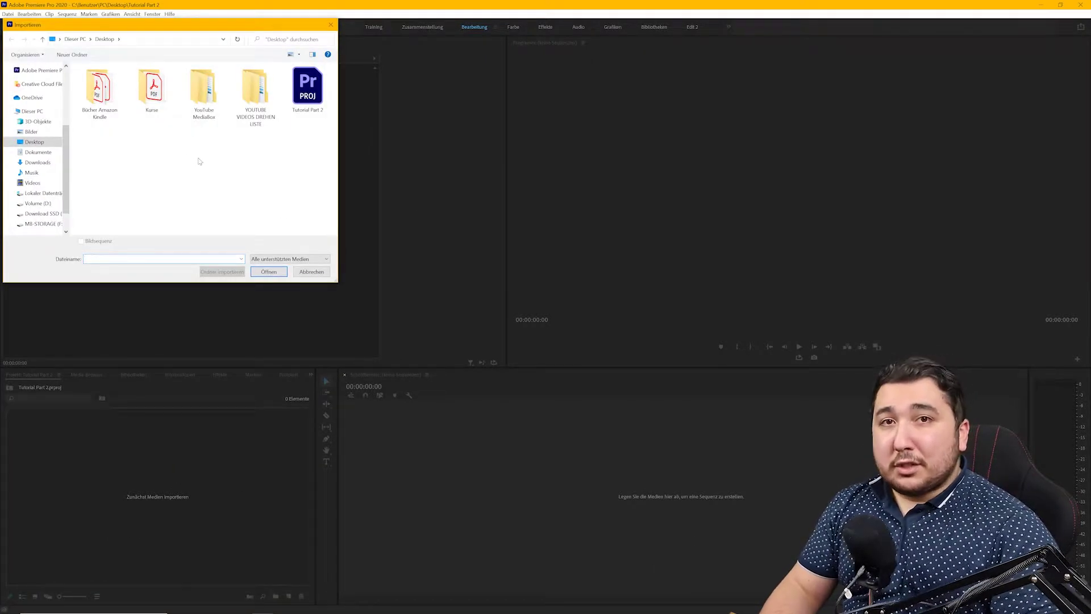
left_click(311, 272)
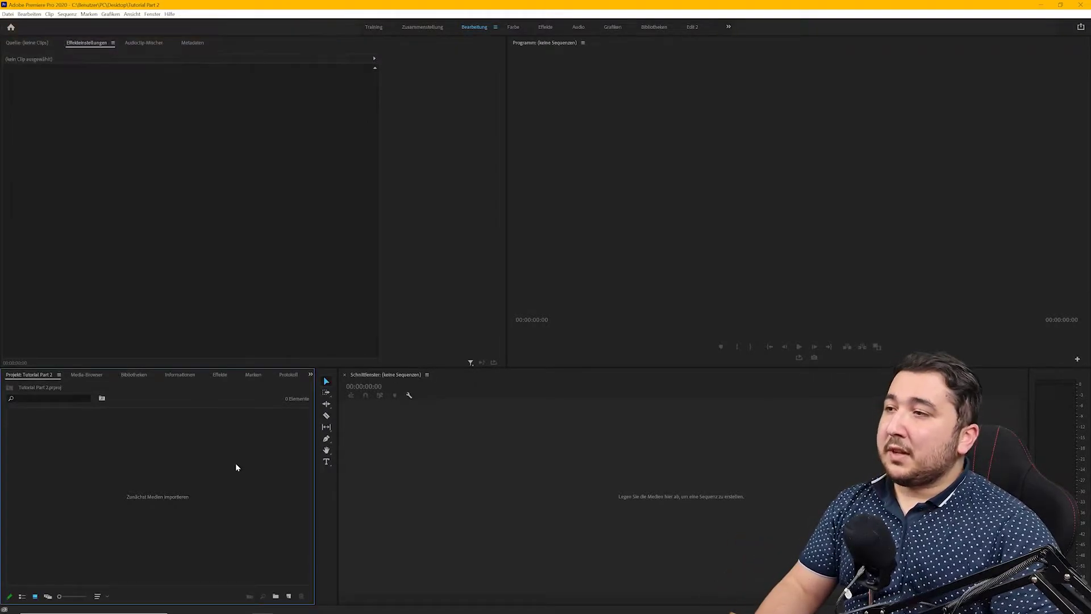
right_click(141, 457)
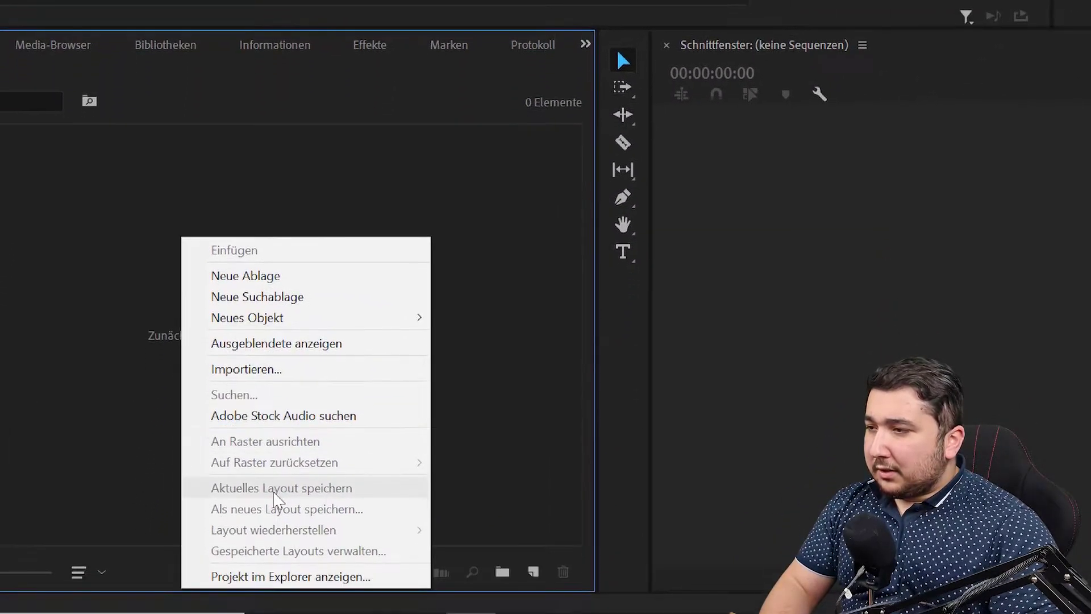
left_click(256, 472)
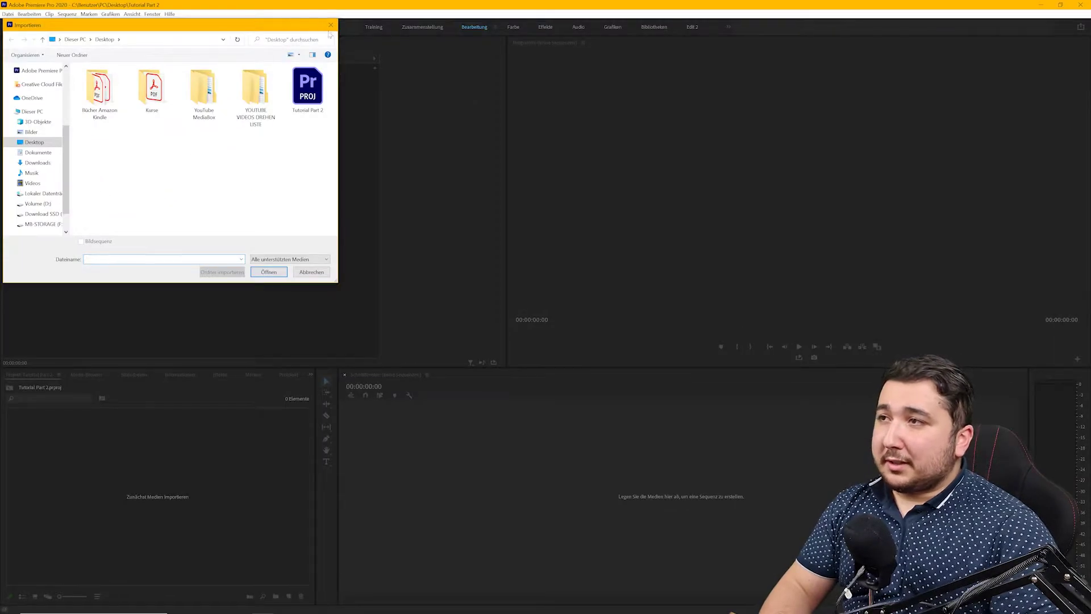
left_click(331, 25)
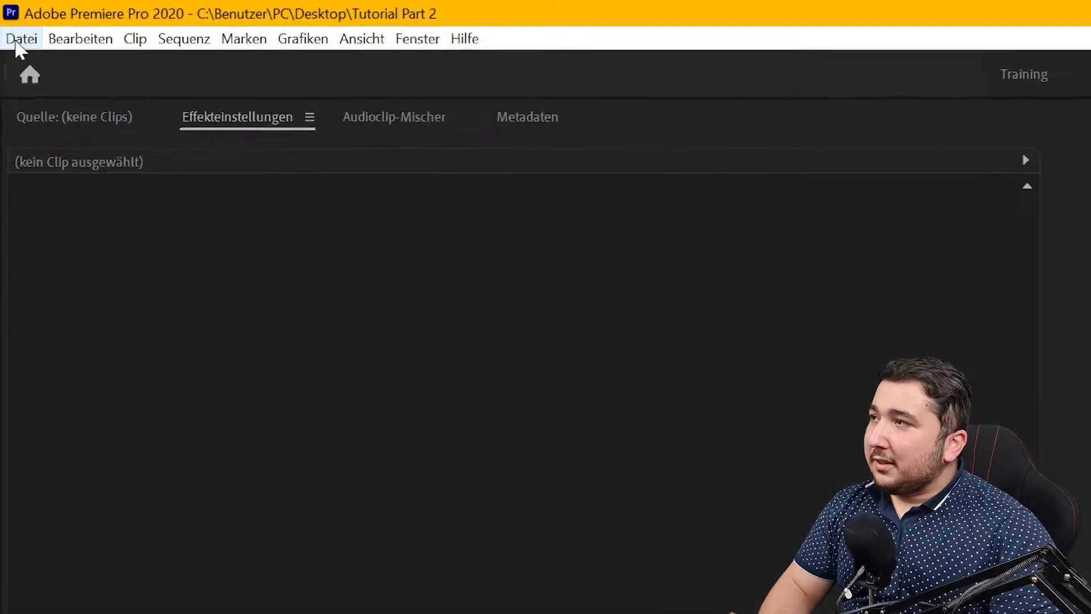
Try and cancel Datei > Importieren, then launch File Explorer from the taskbar.
left_click(7, 14)
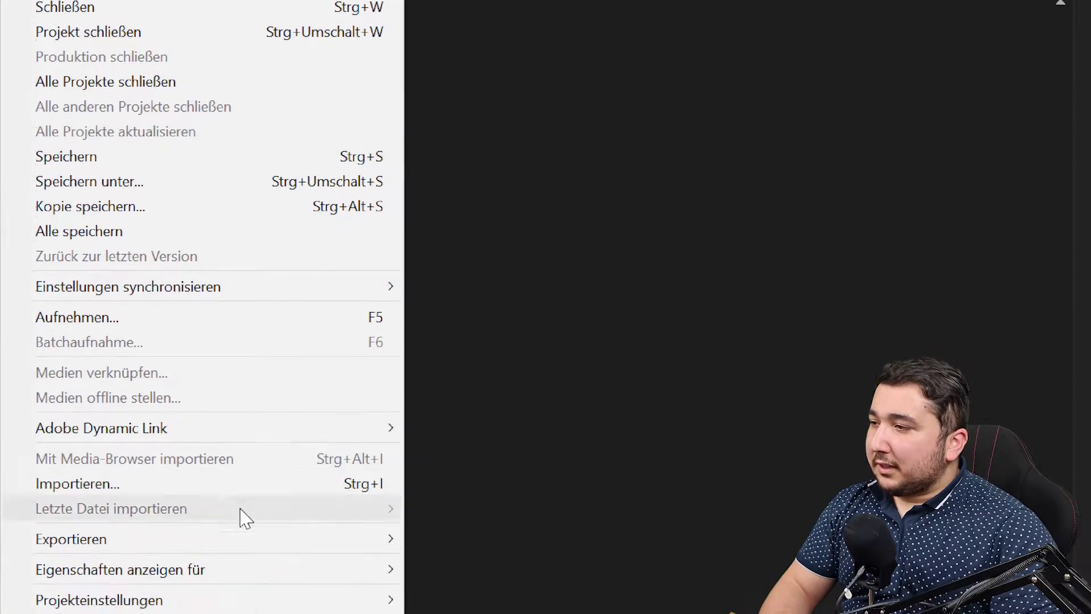
left_click(318, 334)
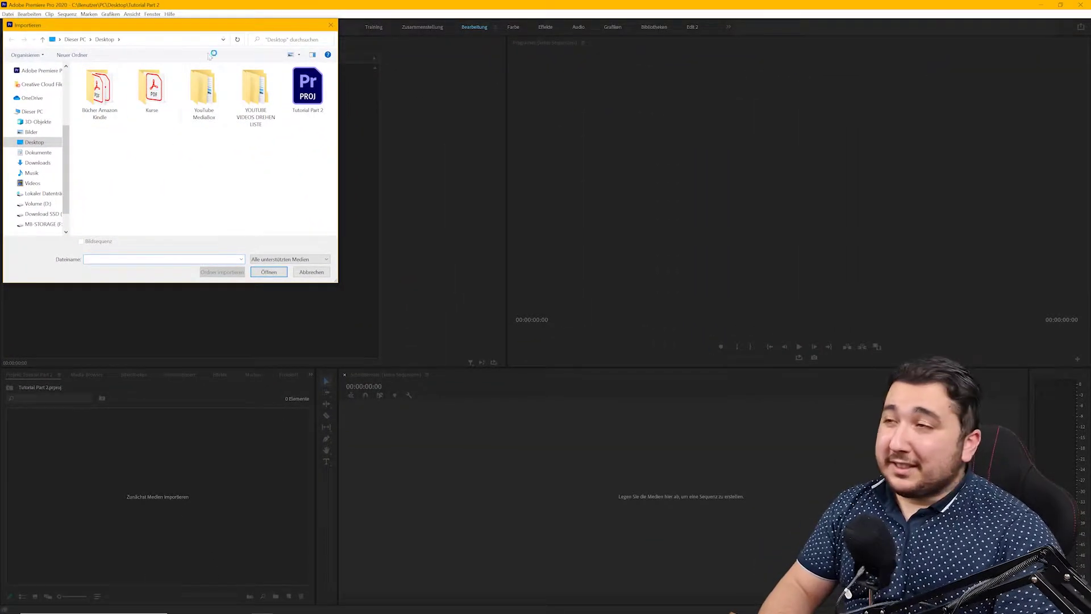
left_click(311, 272)
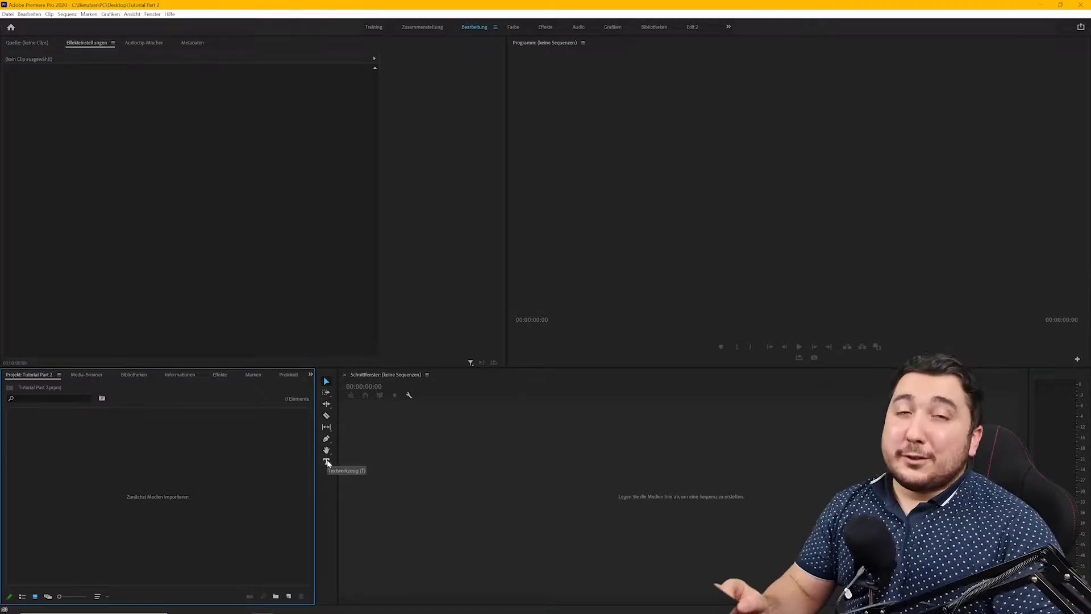
mouse_move(307, 611)
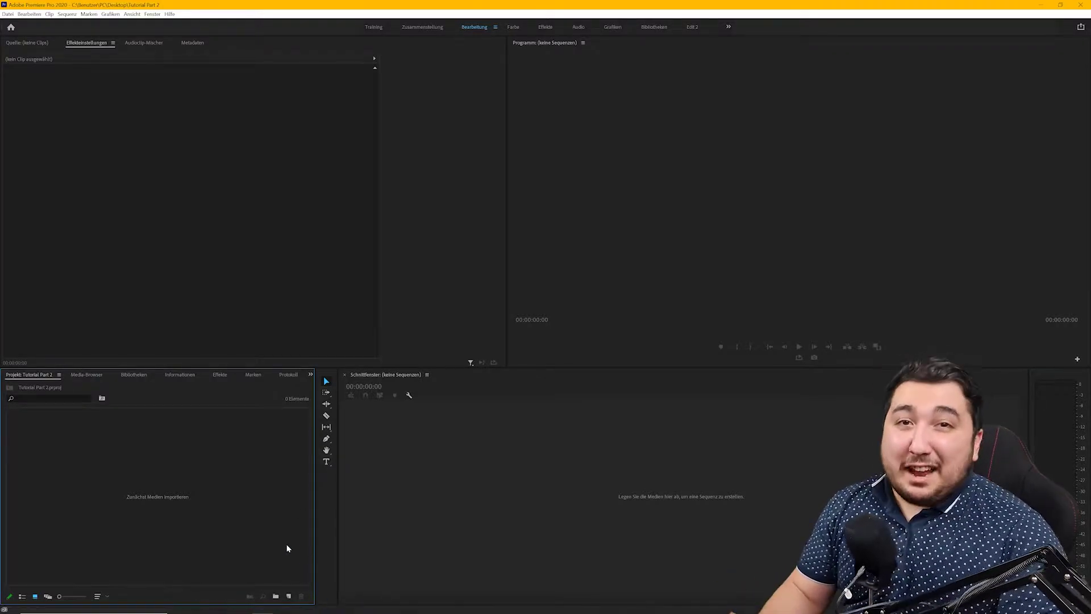
left_click(250, 607)
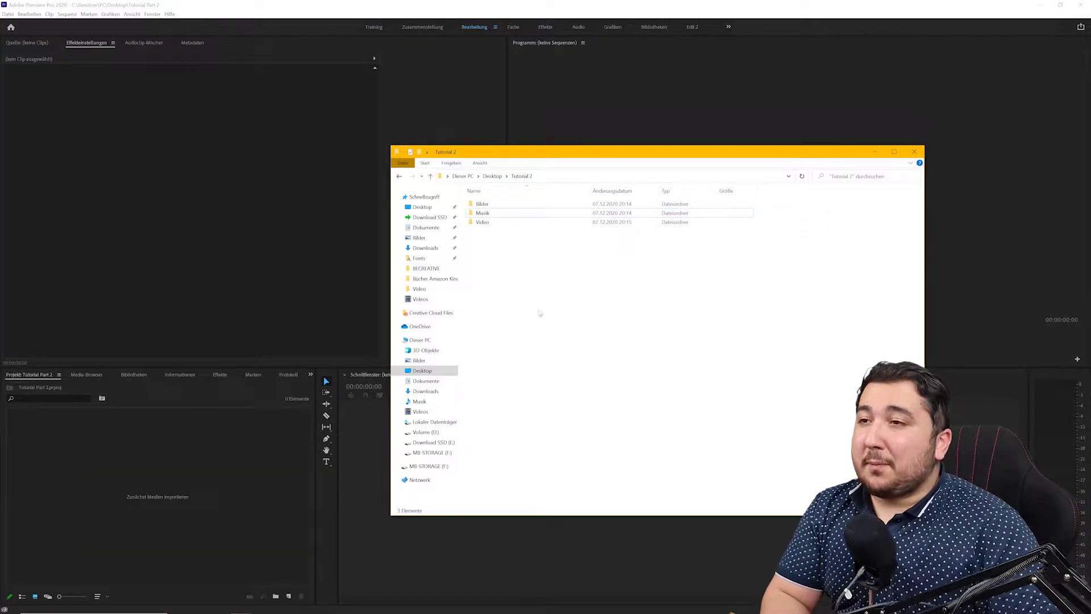
Select the Bilder, Musik and Video folders and drag them into Premiere's Project panel.
mouse_move(567, 312)
left_mouse_down()
mouse_move(475, 199)
mouse_move(165, 474)
left_mouse_up()
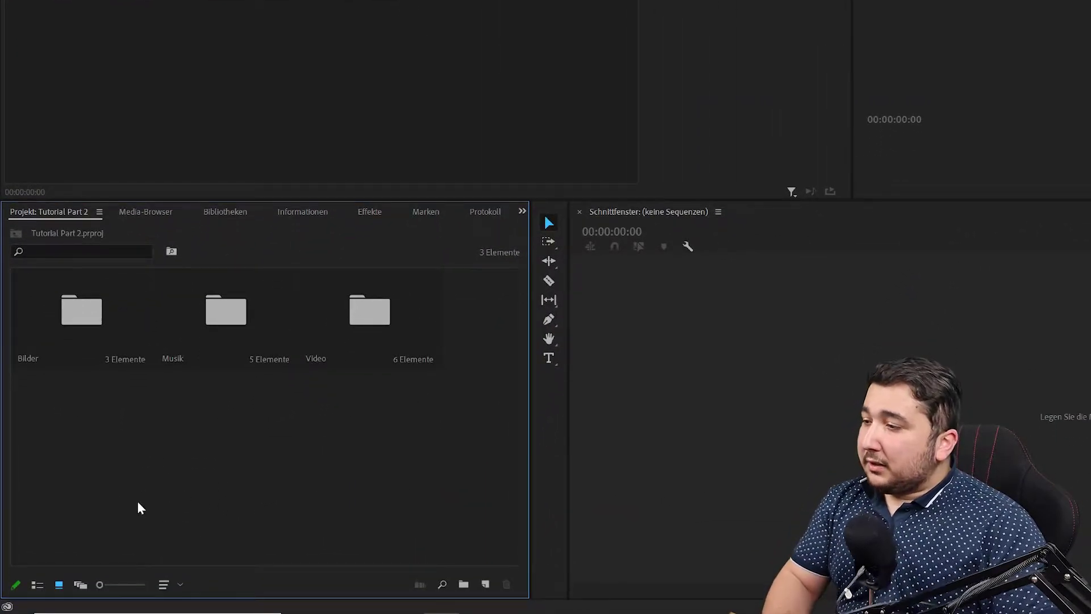
Switch the Project panel to List View with the Video folder and YouTube subfolder expanded.
left_click(38, 585)
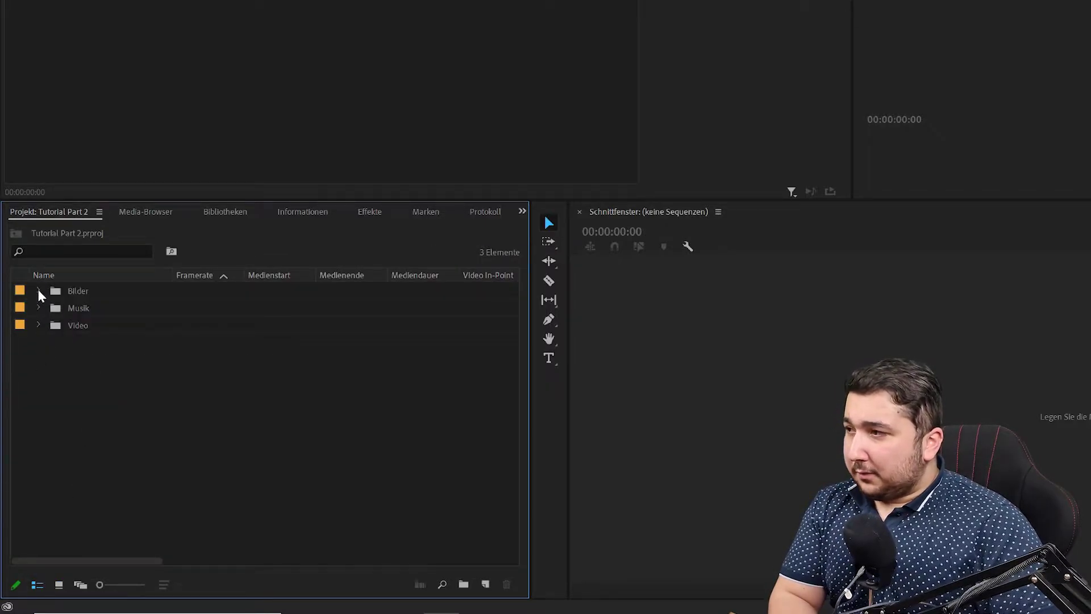
left_click(37, 290)
left_click(37, 290)
left_click(39, 307)
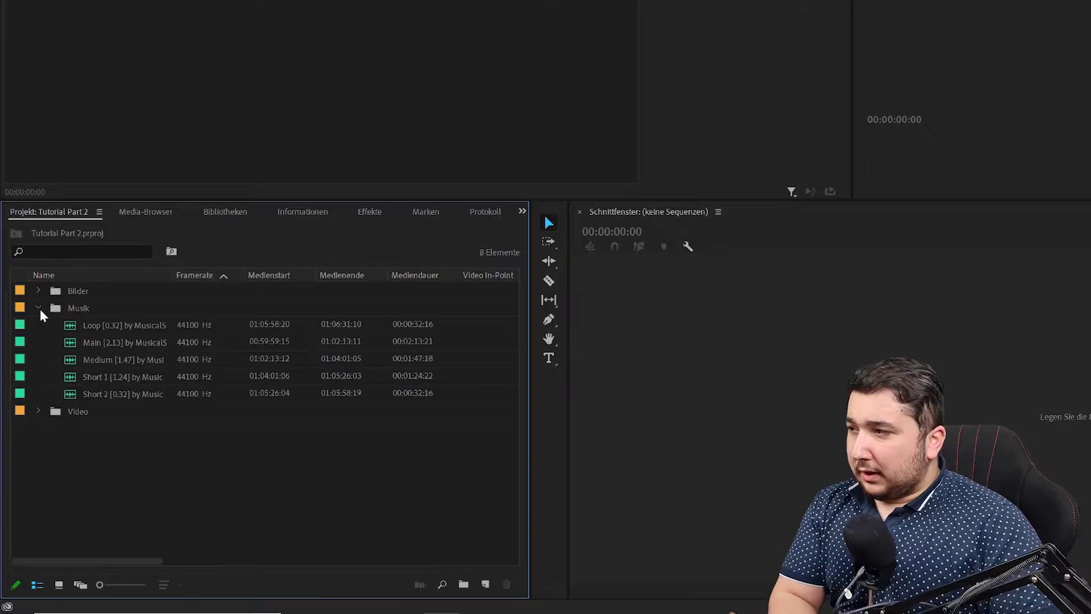
left_click(38, 308)
left_click(38, 325)
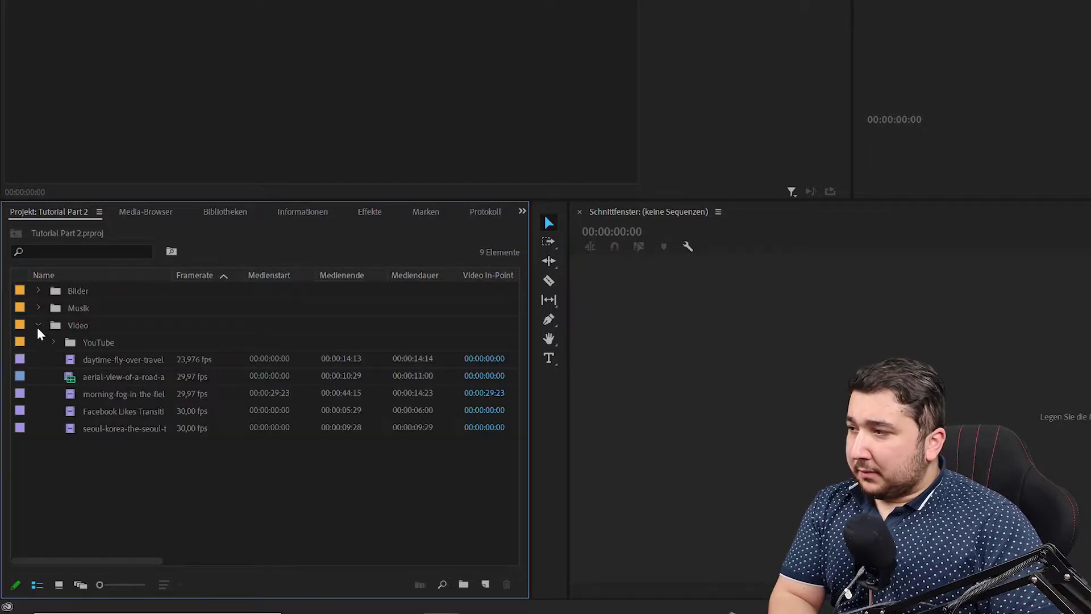
left_click(50, 340)
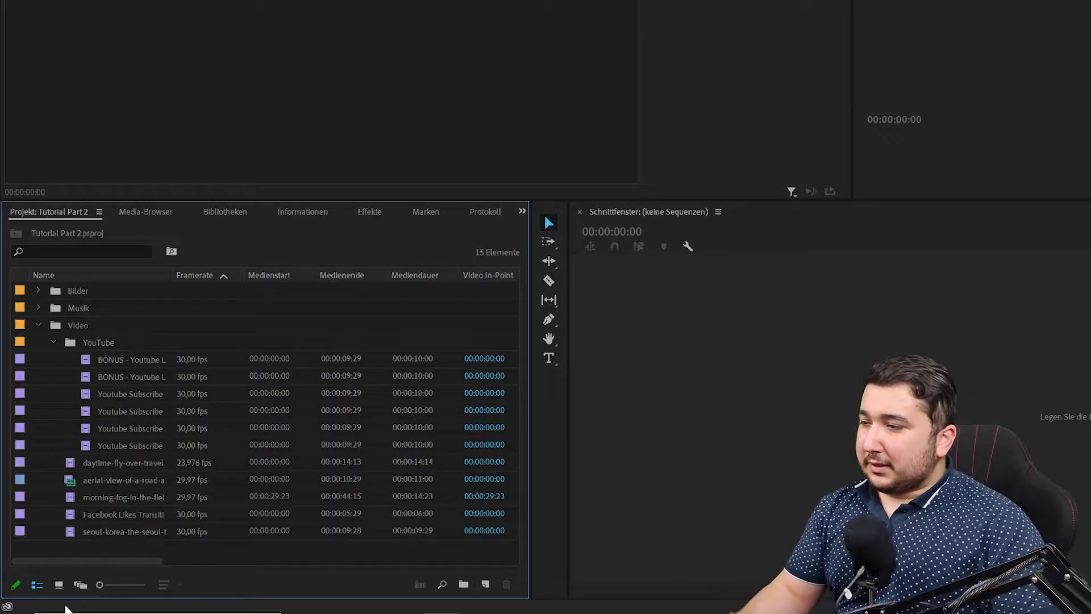
left_click(61, 585)
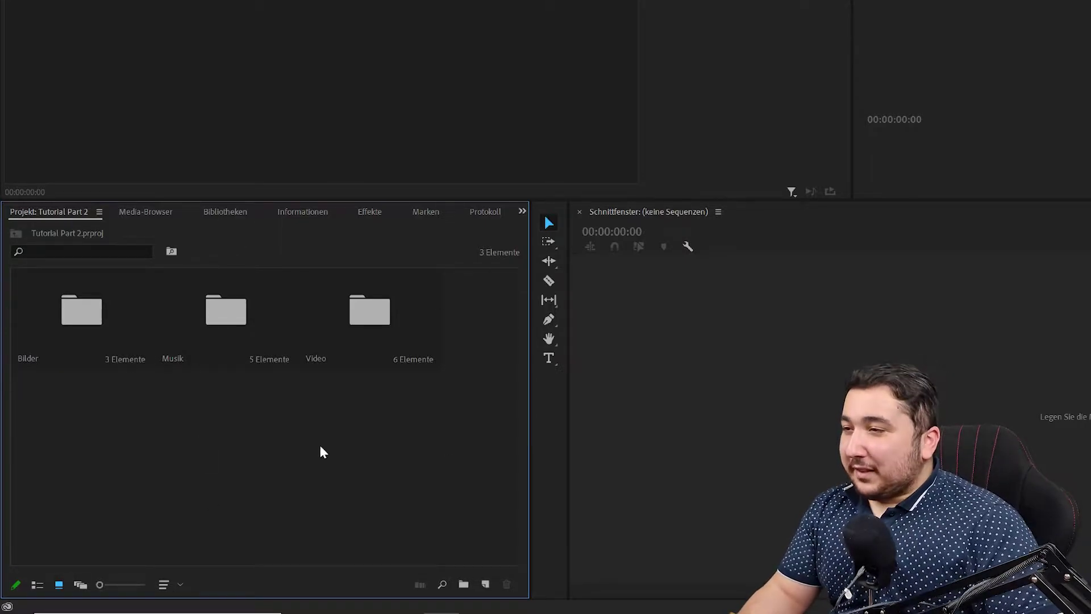
left_click(37, 584)
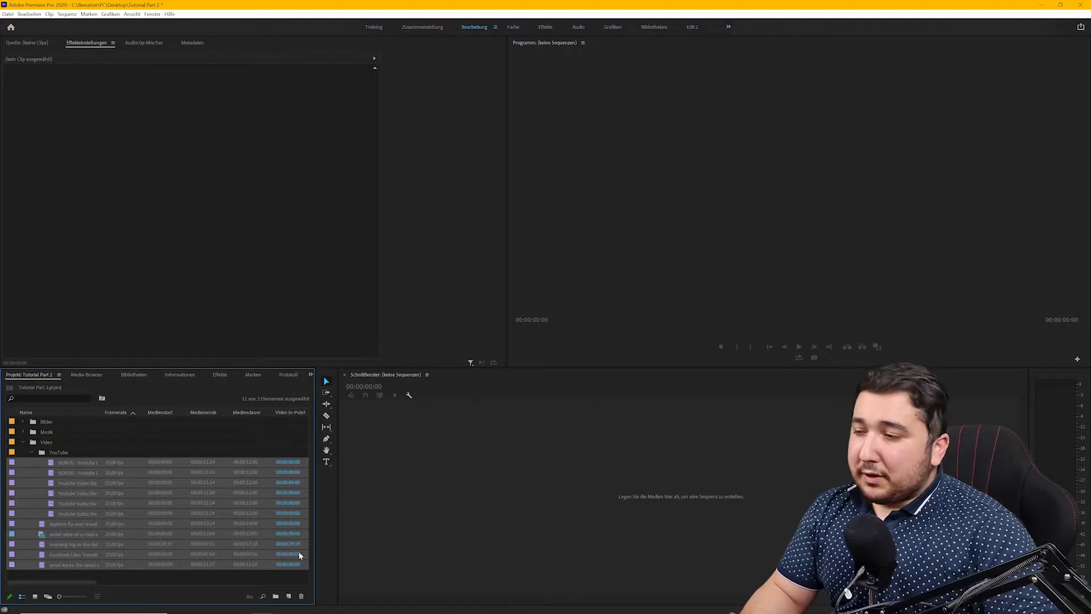
Create a sequence from the DNxHD 1080p 25 'DNX HQ 1080p 25' preset, named 'Tutorial 2'.
left_click(276, 580)
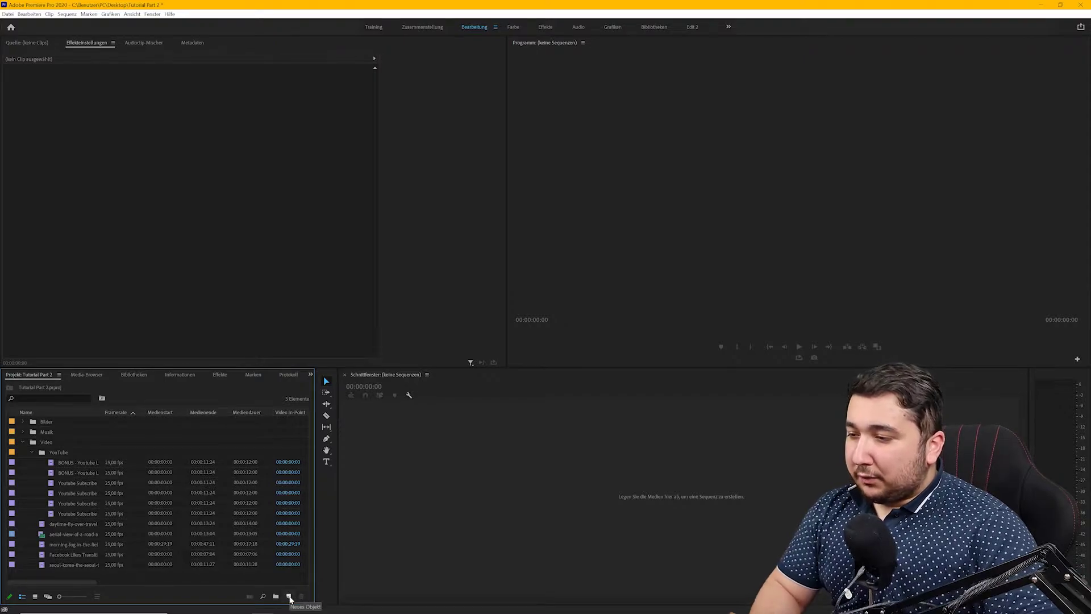
left_click(289, 596)
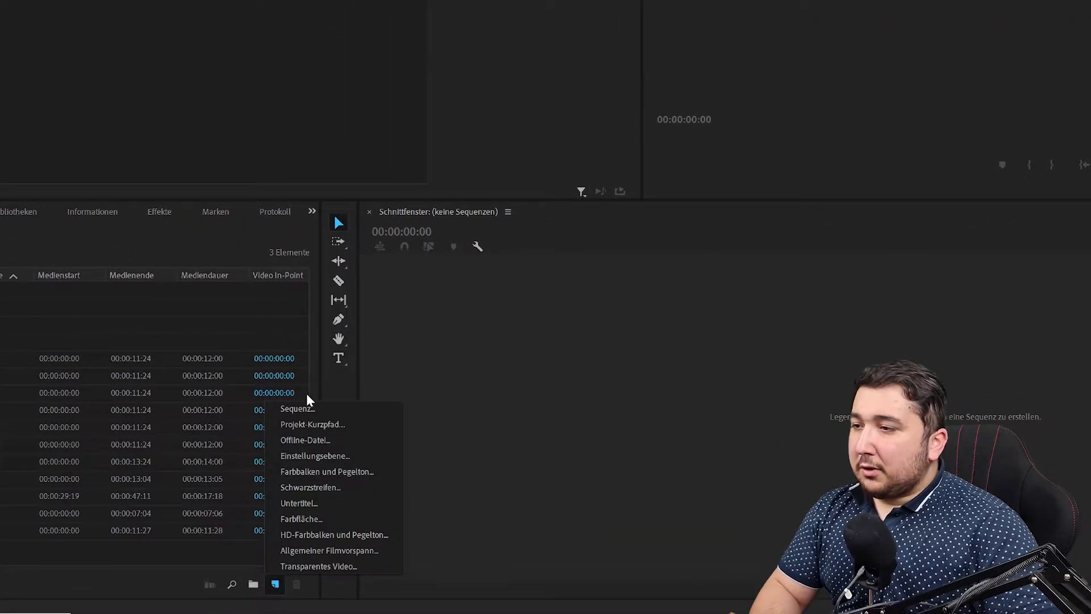
left_click(308, 409)
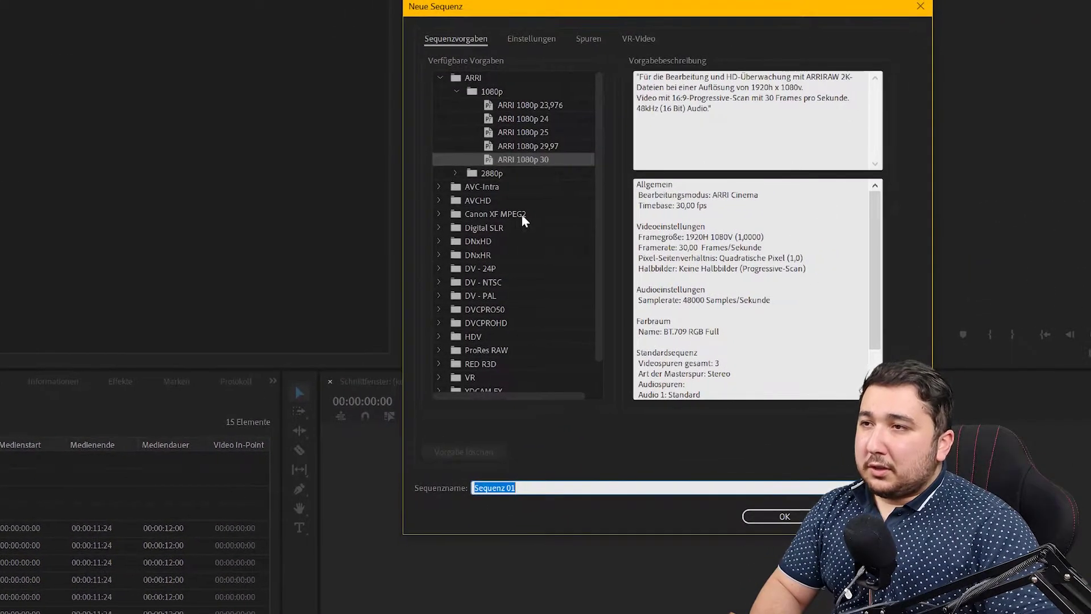
left_click(438, 241)
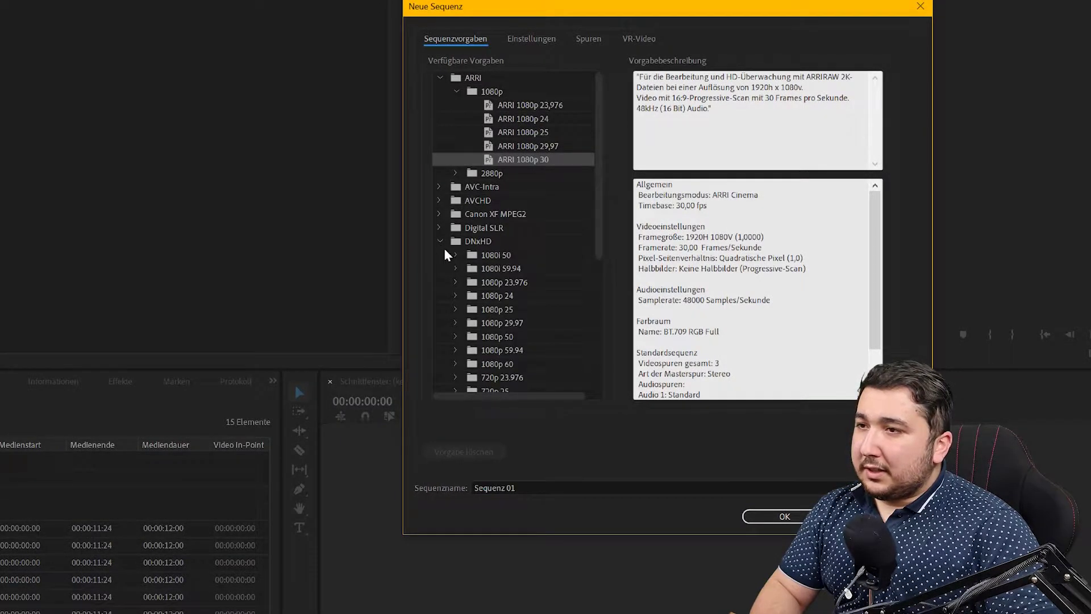
left_click(455, 310)
left_click(534, 325)
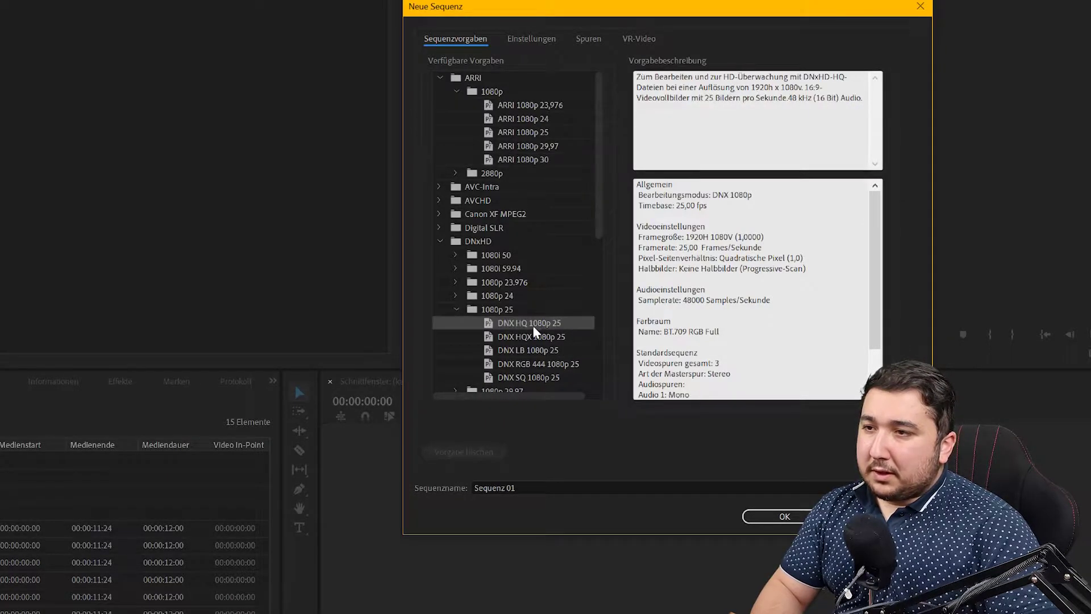
left_click(518, 488)
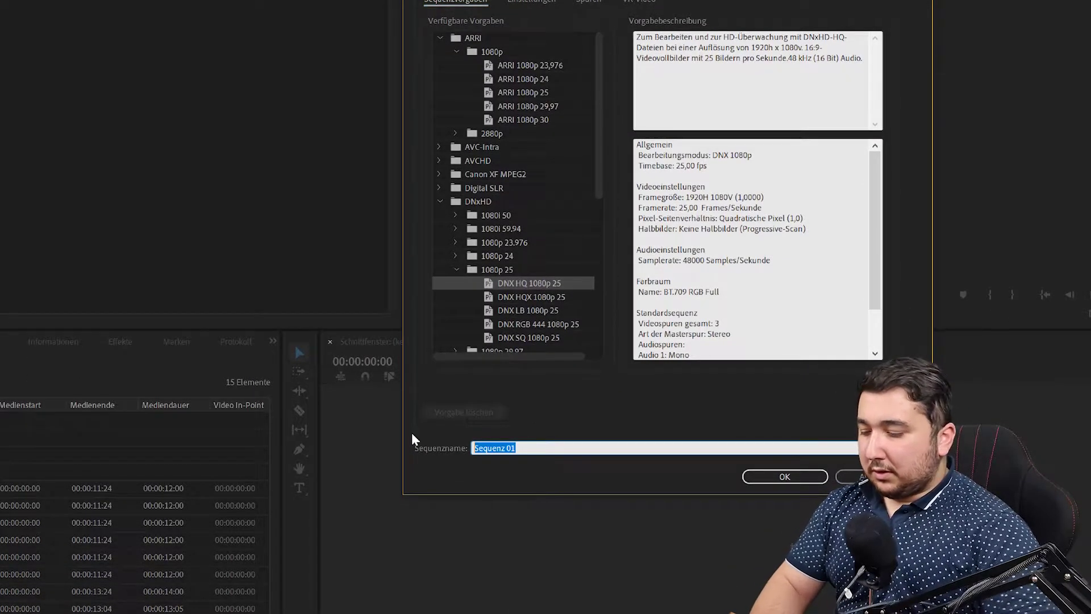
type("Tutorial 2")
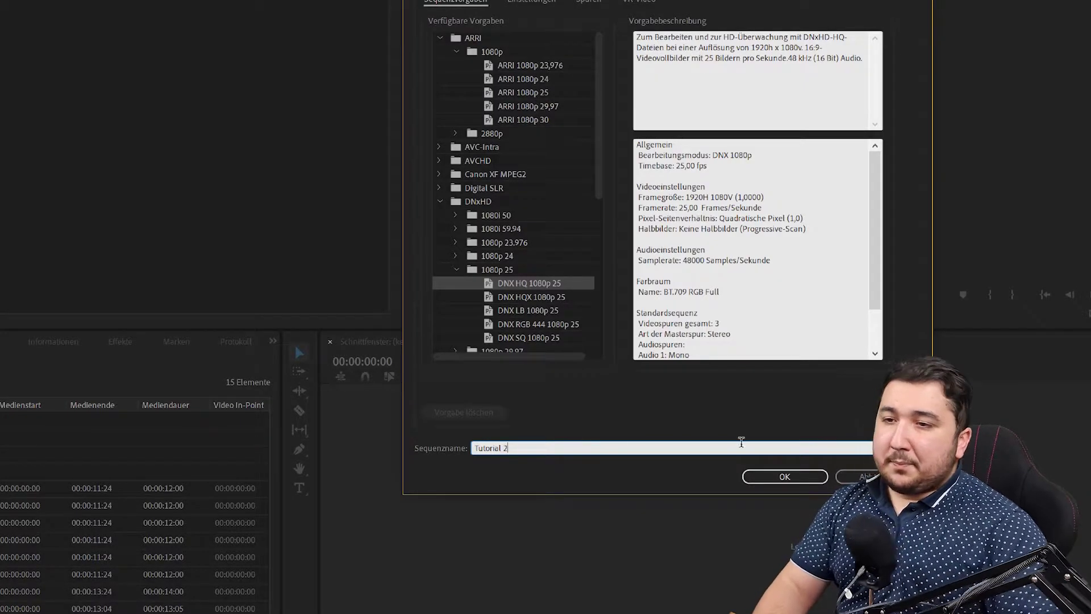
left_click(807, 475)
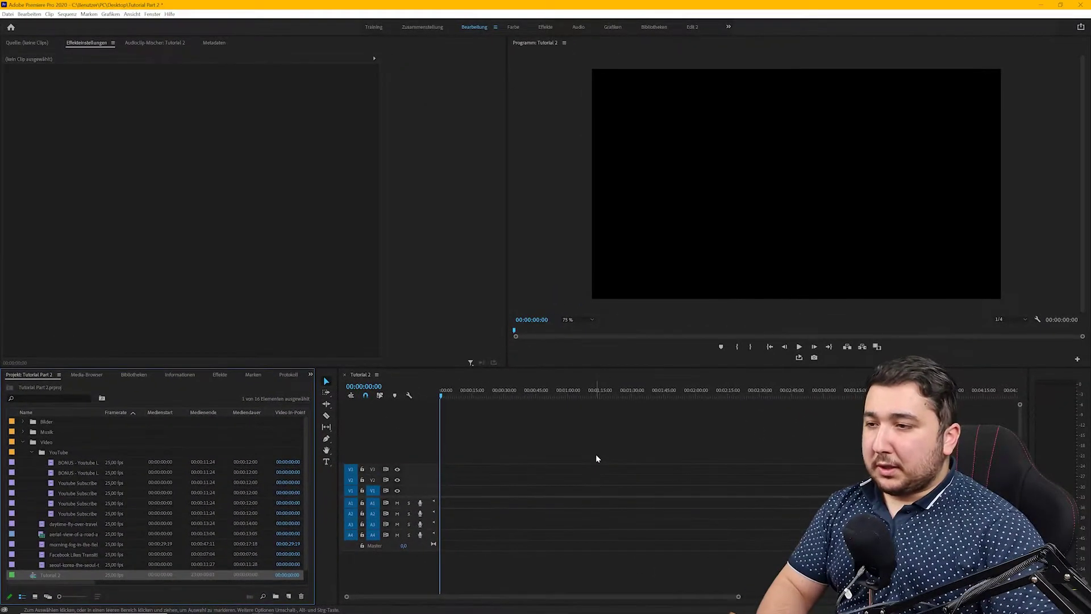
Place the daytime clip at the sequence start, then add the morning-fog through seoul clips after it.
left_click_drag(73, 523, 454, 489)
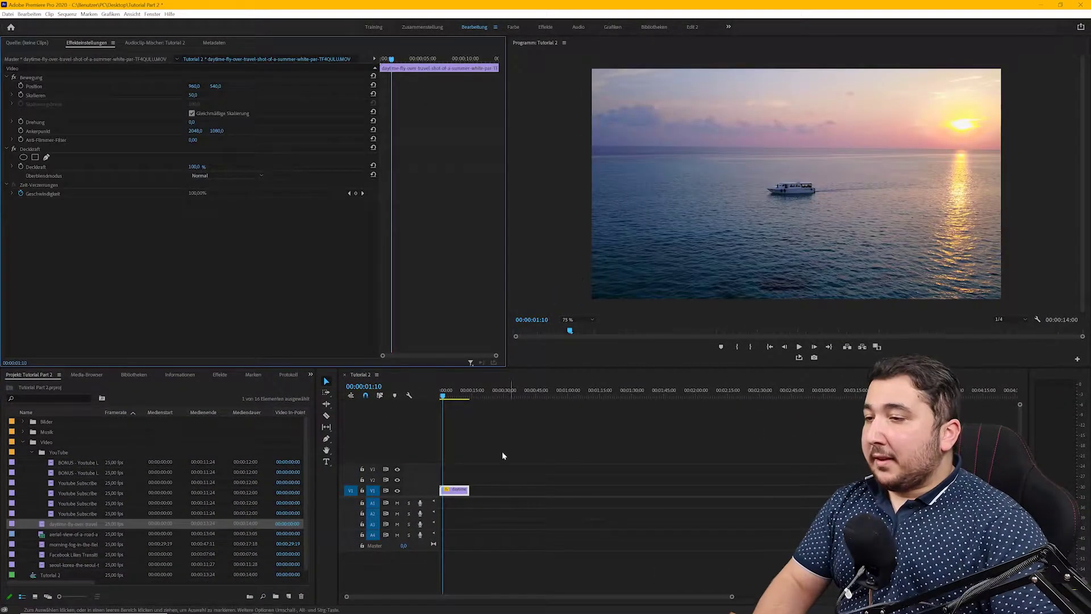
left_click(57, 544)
left_click(74, 564, "shift")
left_click_drag(60, 549, 514, 490)
left_click(556, 463)
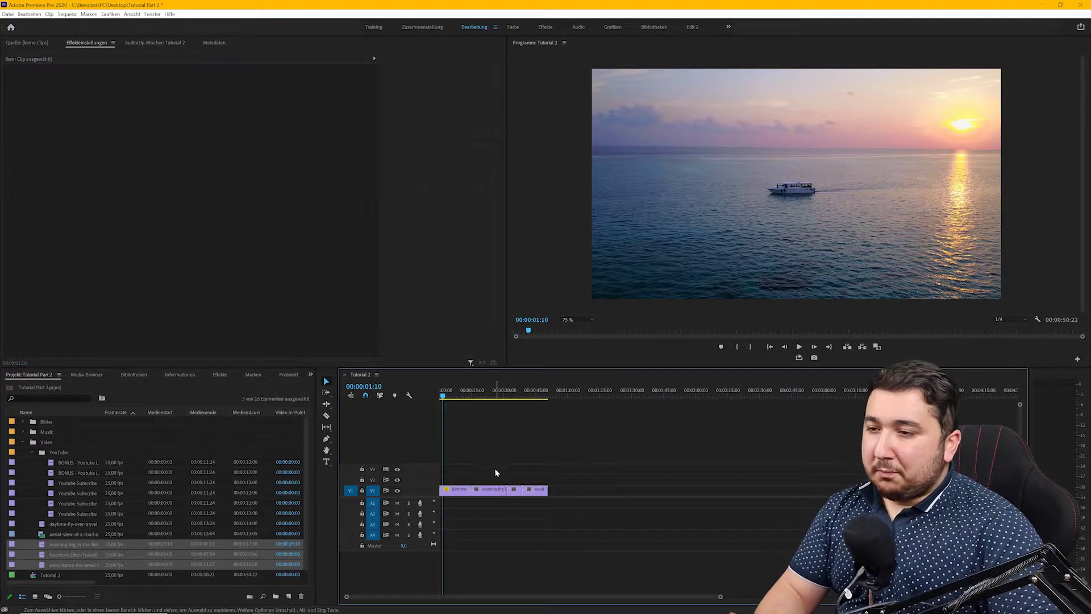
mouse_move(462, 392)
left_mouse_down()
mouse_move(507, 392)
mouse_move(498, 392)
left_mouse_up()
Move the Facebook Likes clip up to V3 and slide the seoul clip left to close the gap.
left_click_drag(515, 489, 591, 469)
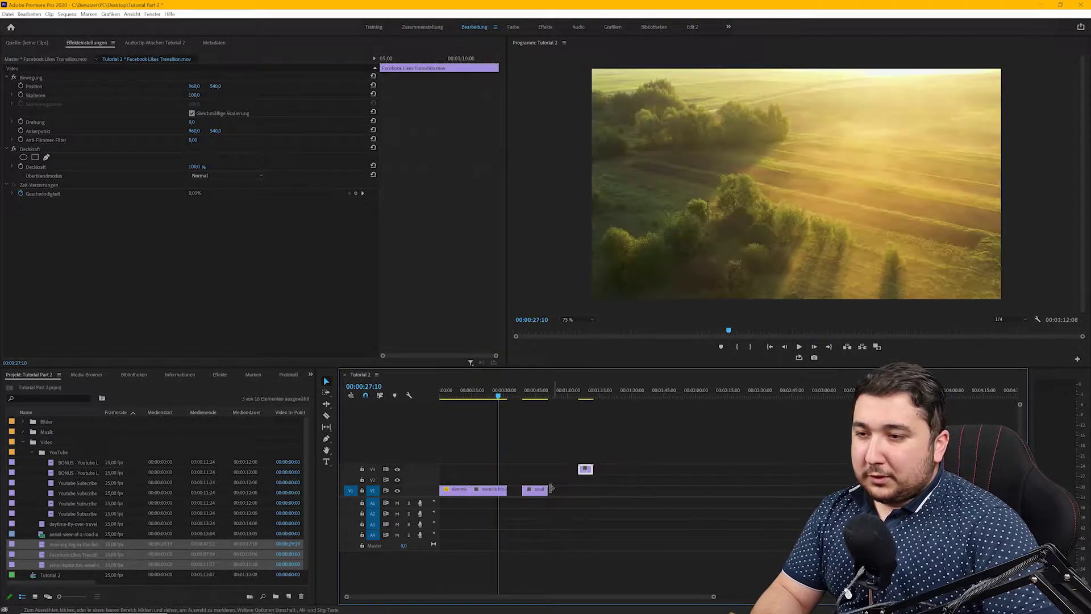
left_click_drag(528, 496, 512, 496)
left_click(494, 489)
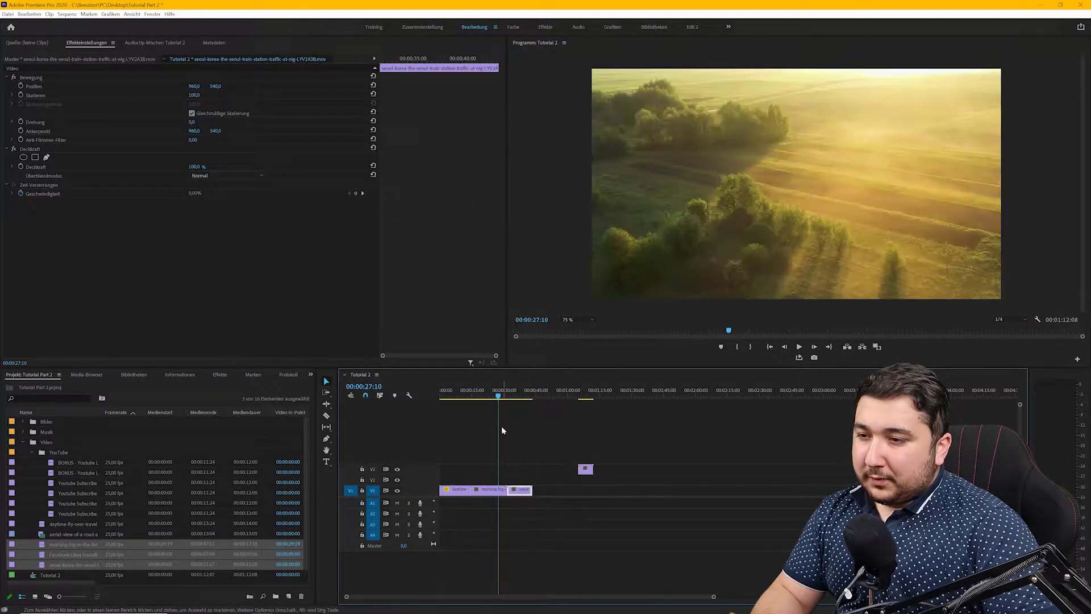
left_click(503, 396)
left_click_drag(502, 396, 464, 396)
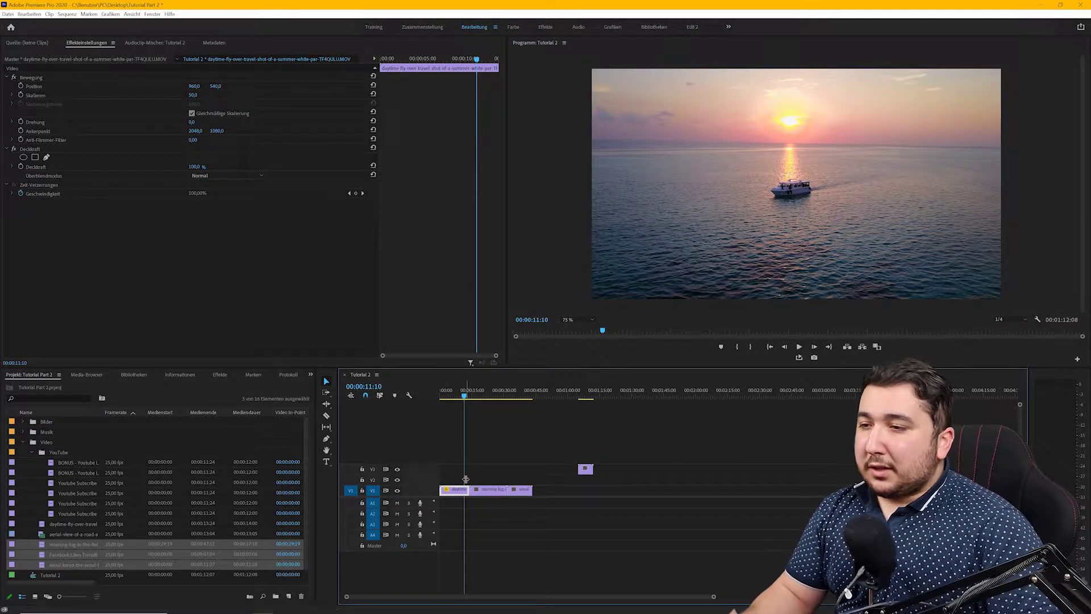
left_click_drag(470, 390, 523, 393)
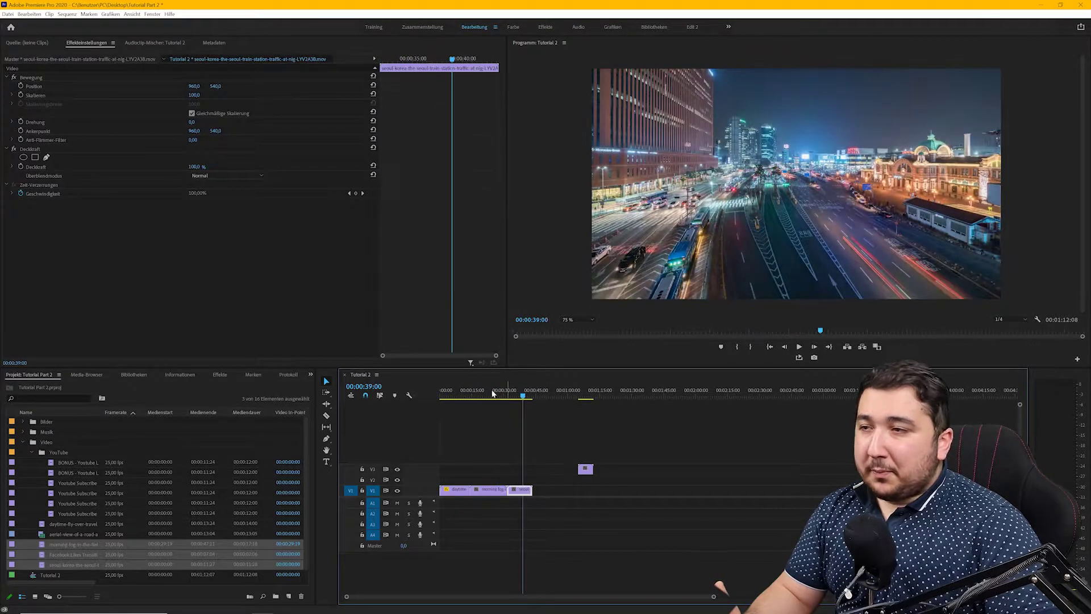
Place the Loop music clip at the start of A1 and enlarge track V1 to show thumbnails.
left_click(22, 432)
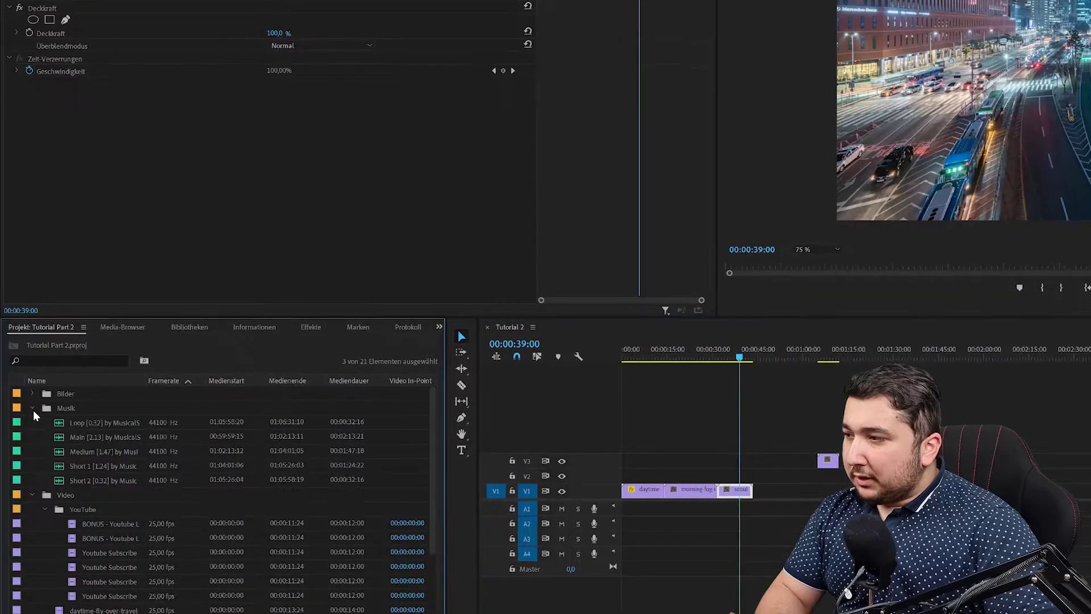
left_click(80, 427)
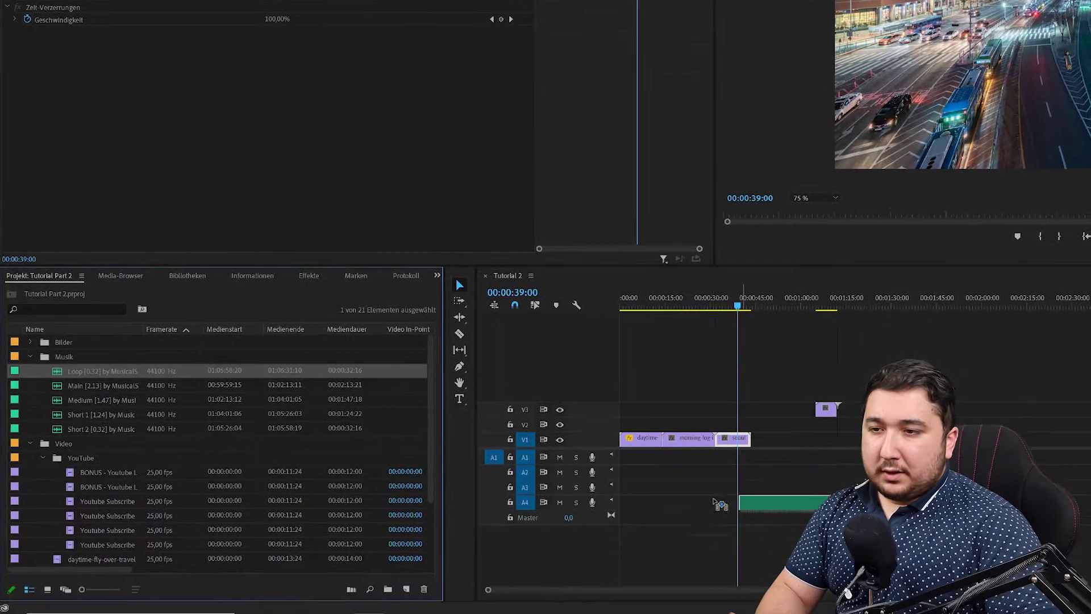
left_click_drag(149, 412, 620, 509)
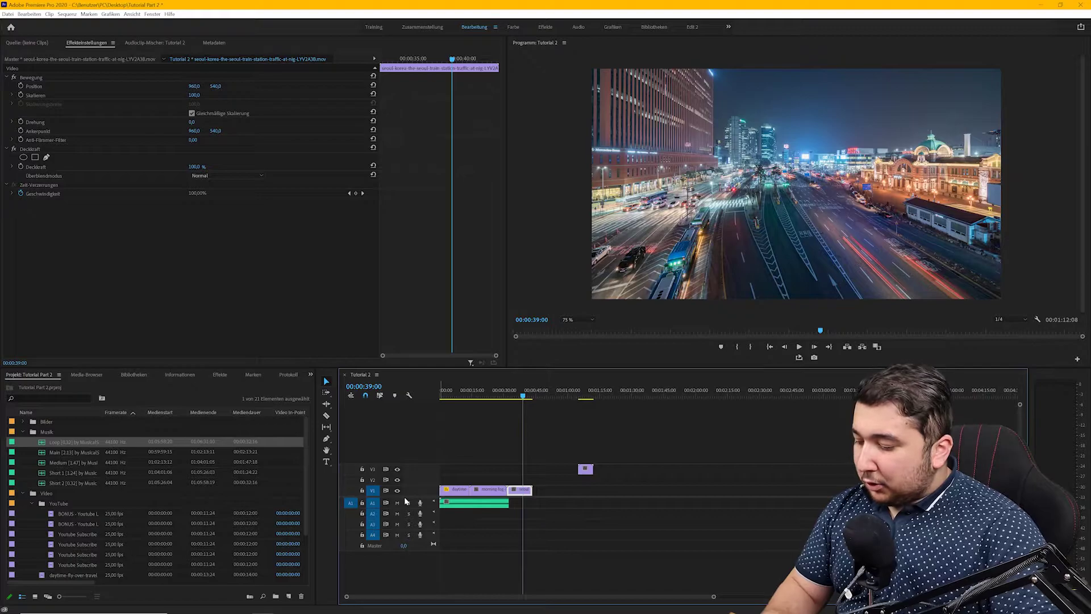
scroll(413, 495, "up", 1)
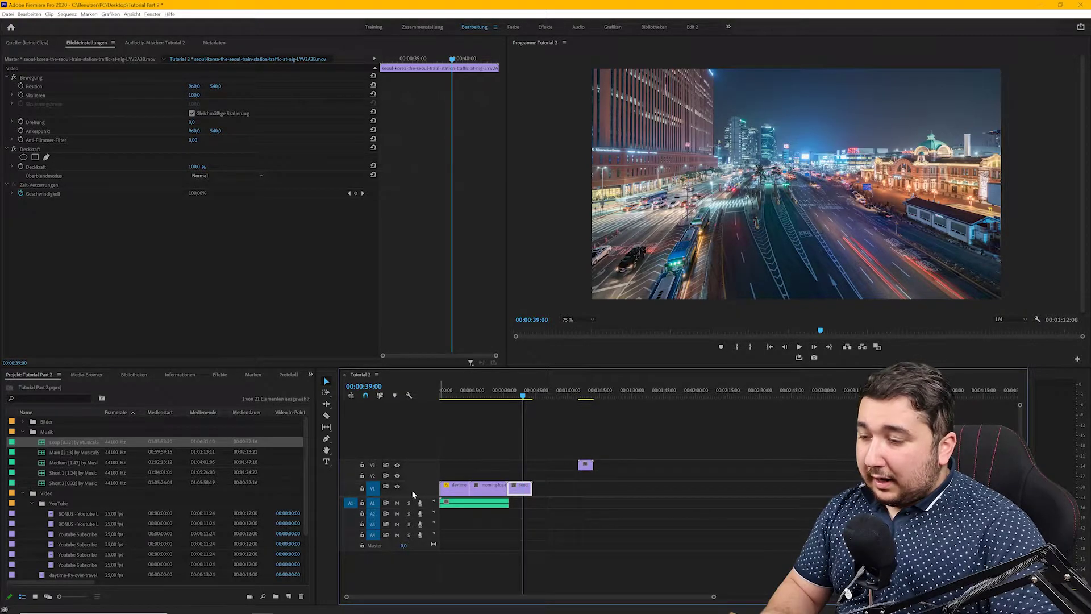
scroll(414, 496, "up", 3)
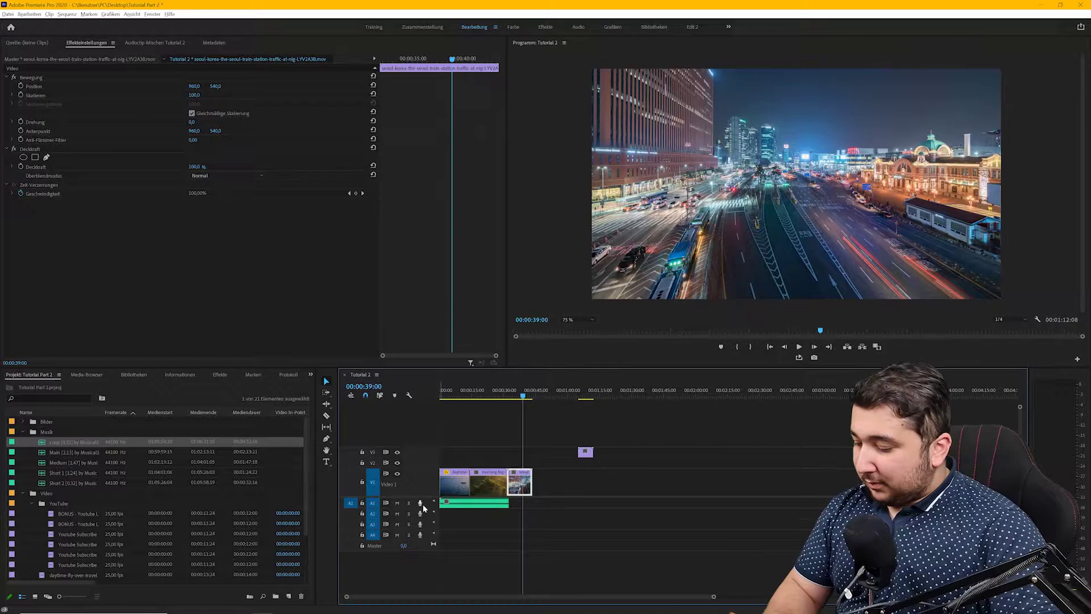
Expand track A1 to show the Loop waveform and zoom the timeline in.
double_click(430, 506)
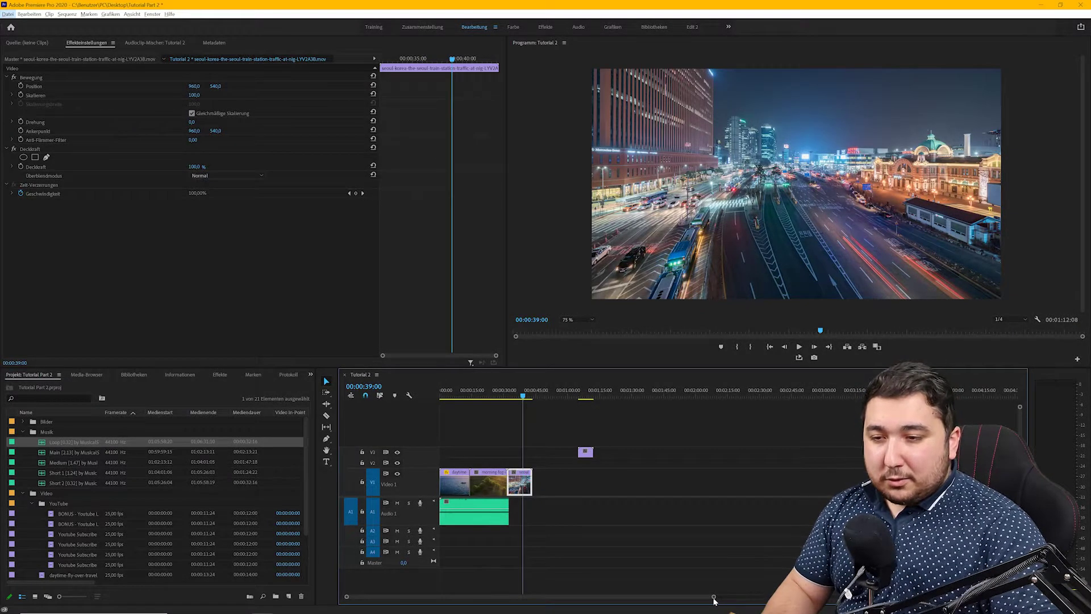
left_click_drag(714, 597, 613, 604)
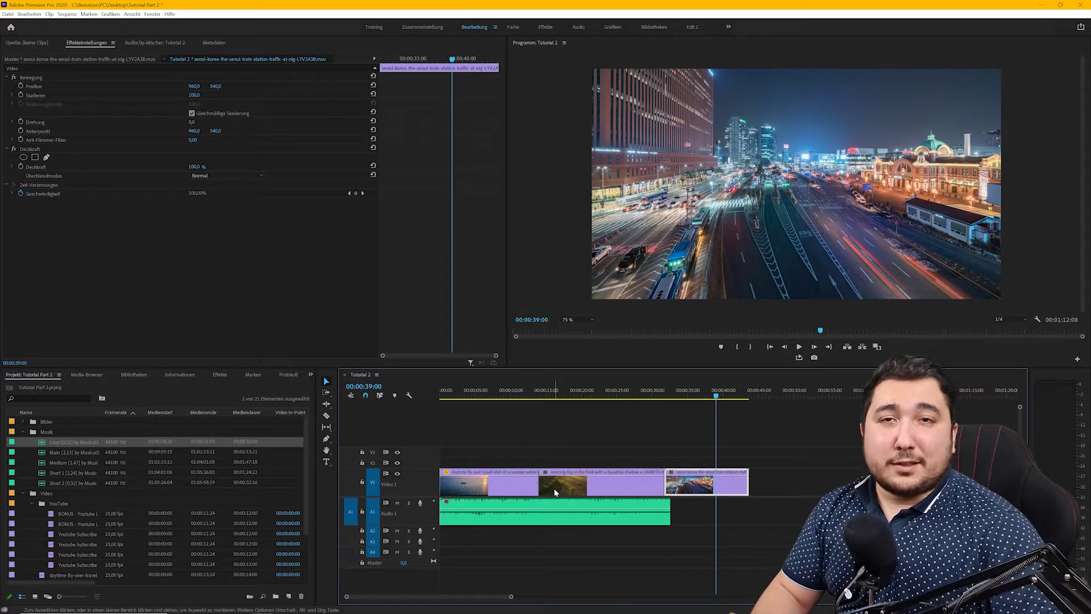
left_click_drag(446, 398, 616, 399)
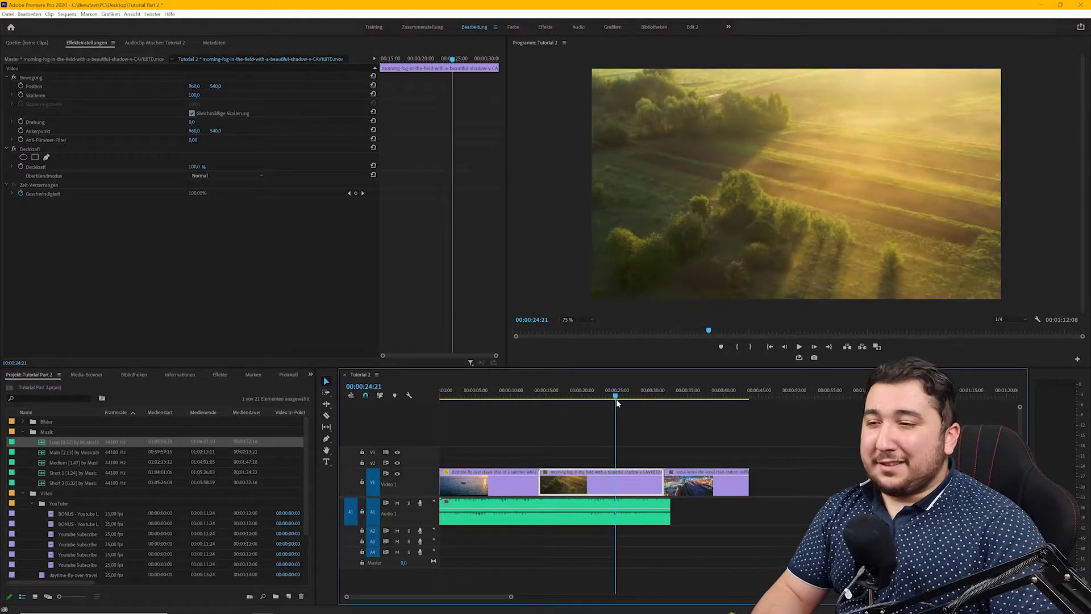
Split the boat clip with the Razor tool at the playhead and again at about 7 seconds.
left_click(326, 416)
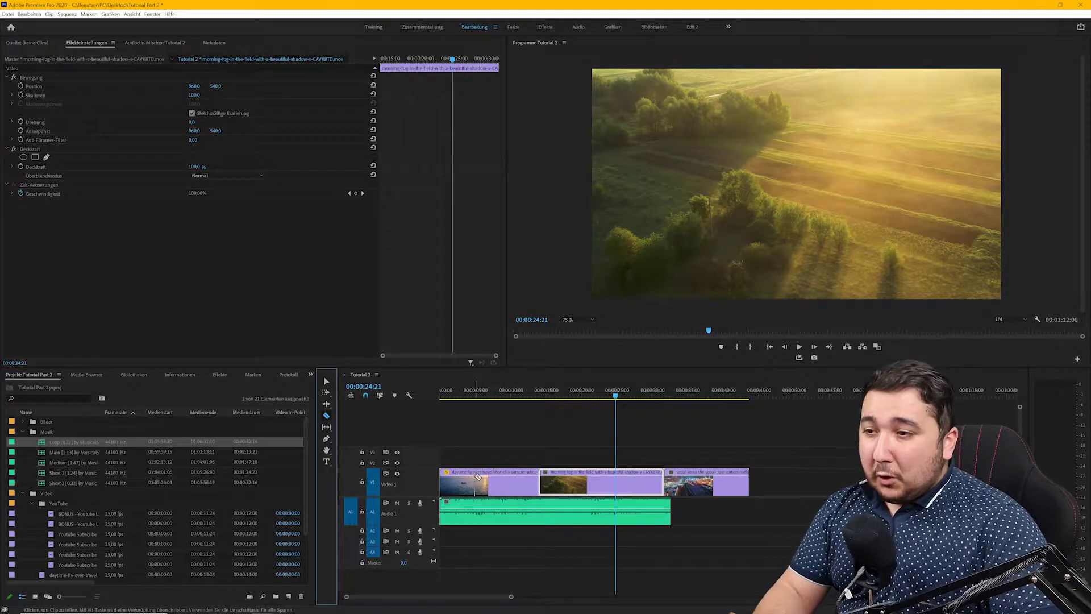
mouse_move(454, 398)
left_mouse_down()
mouse_move(474, 399)
mouse_move(462, 398)
left_mouse_up()
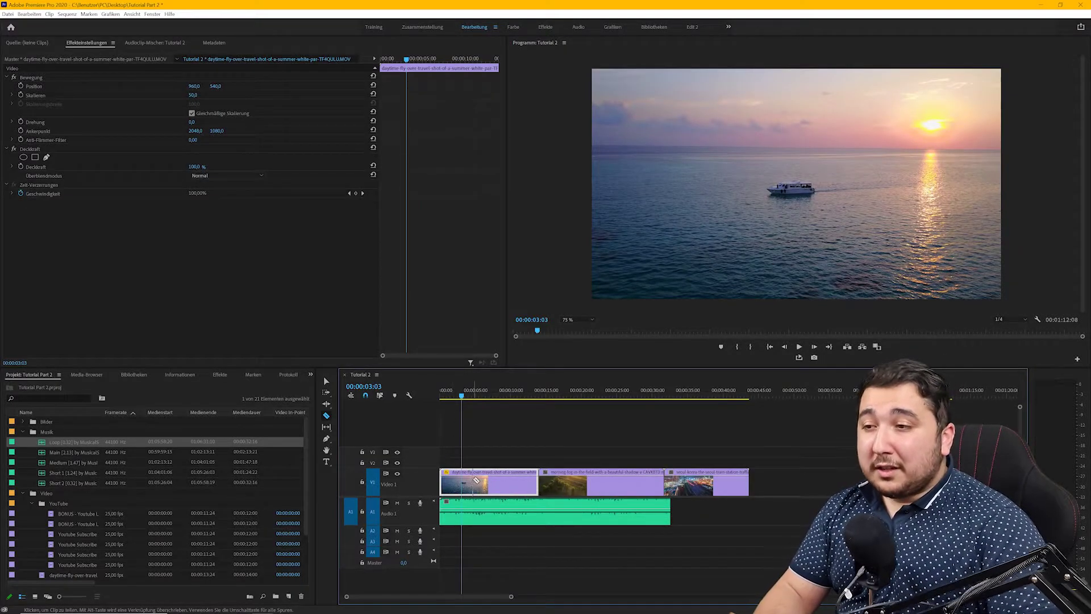
left_click(462, 477)
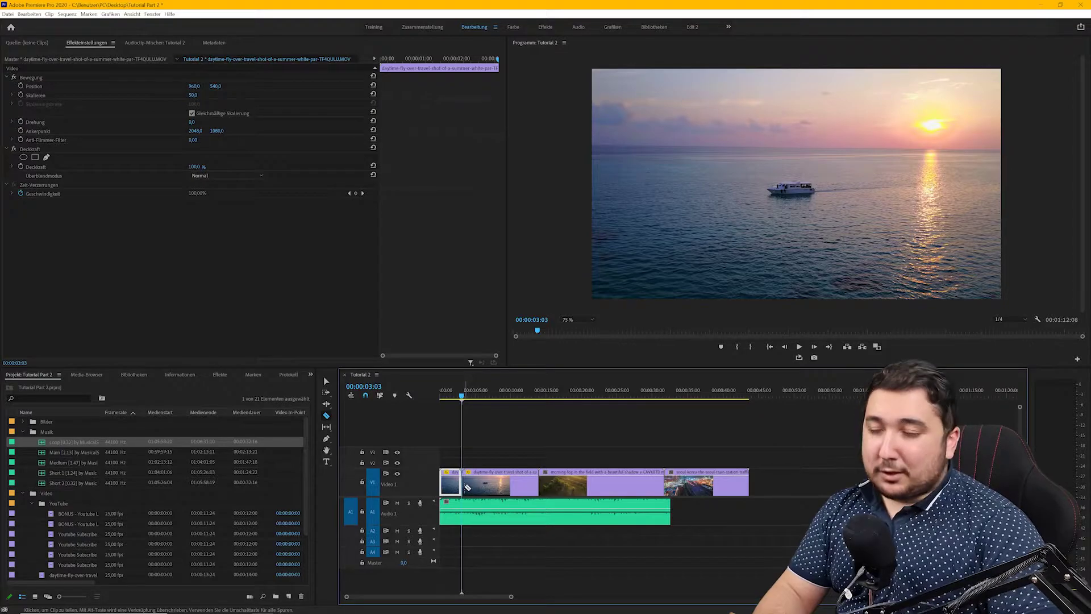
left_click_drag(463, 396, 519, 396)
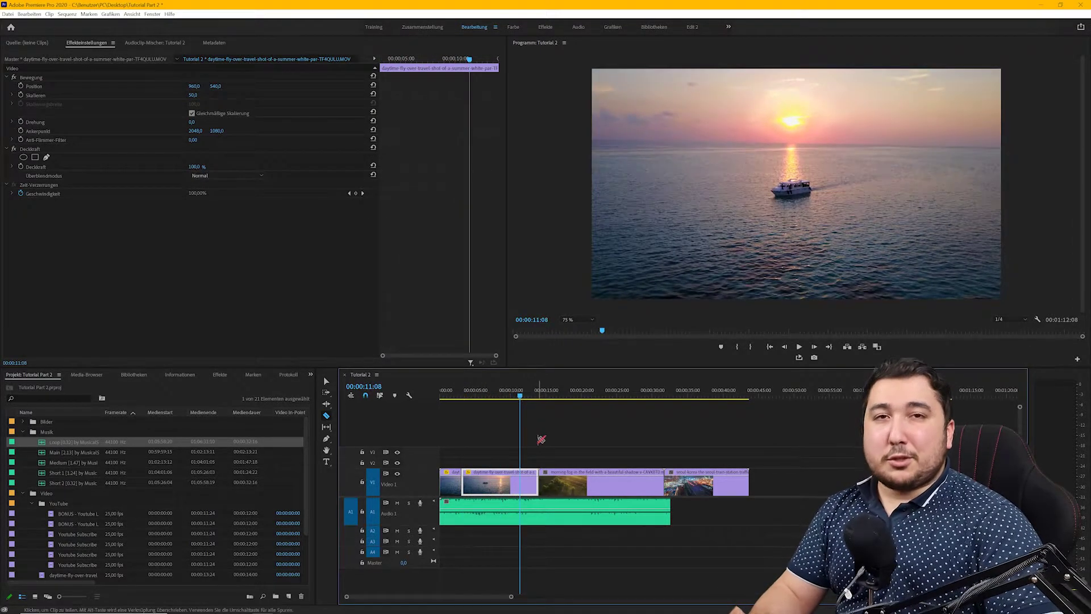
left_click(520, 477)
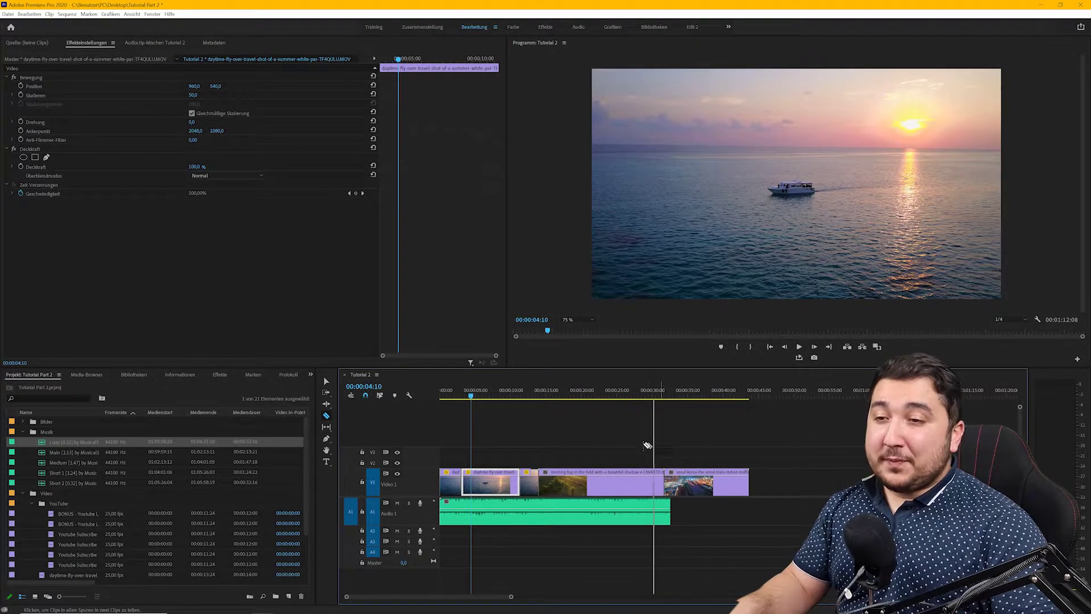
Cut the video and music clips at four more points along the timeline.
left_click(481, 449, "shift")
left_click(505, 449, "shift")
left_click(532, 449, "shift")
left_click(565, 449, "shift")
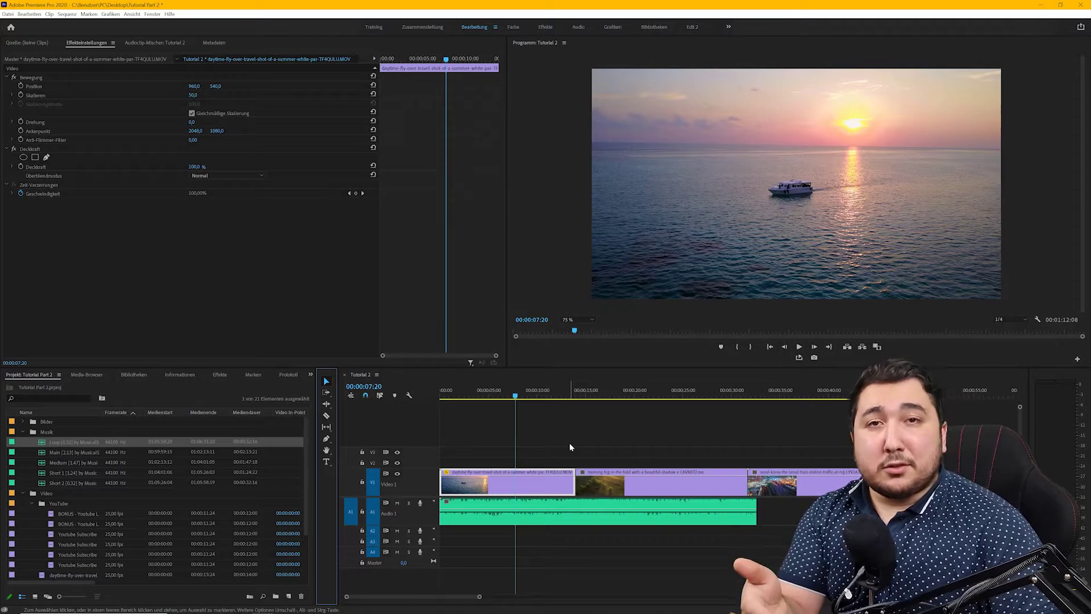
Select all clips in the Tutorial 2 timeline, delete them, and show the Source monitor.
left_click(489, 444)
key("ctrl+a")
key("Delete")
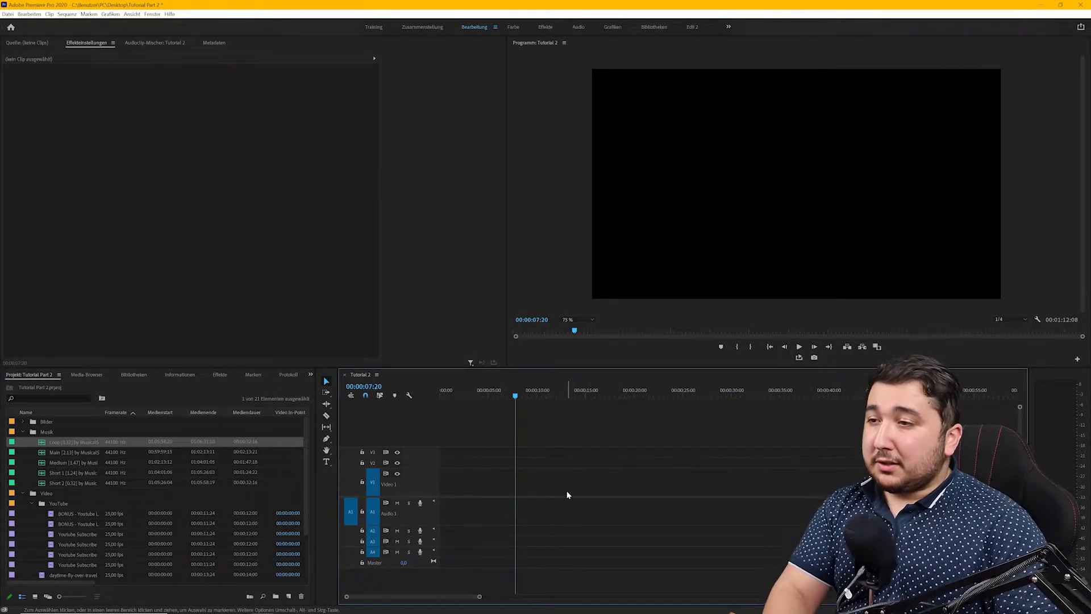
left_click(14, 44)
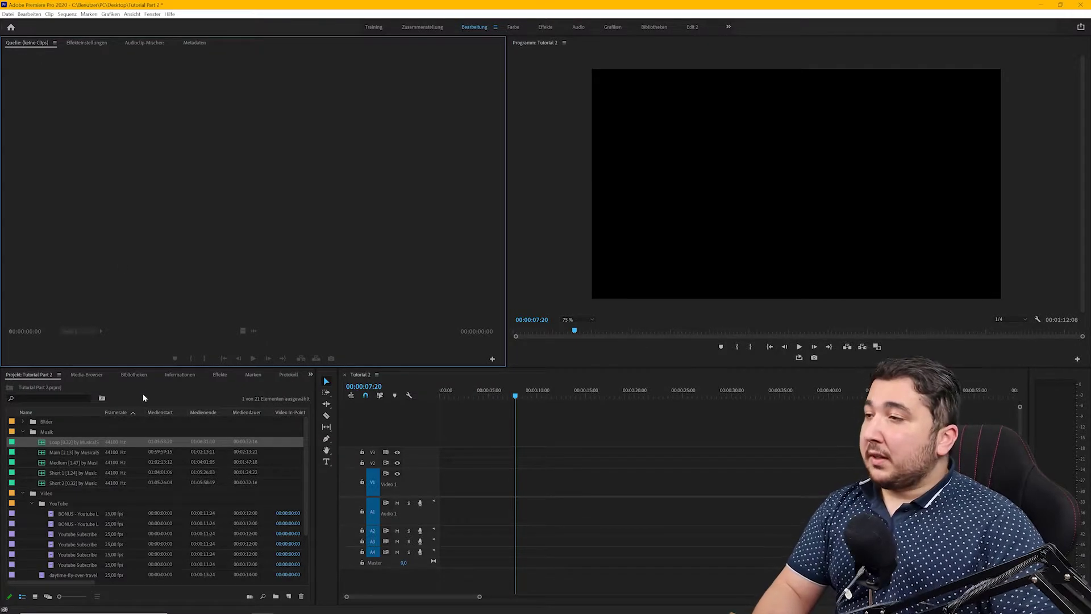
scroll(70, 538, "down", 2)
scroll(78, 535, "down", 2)
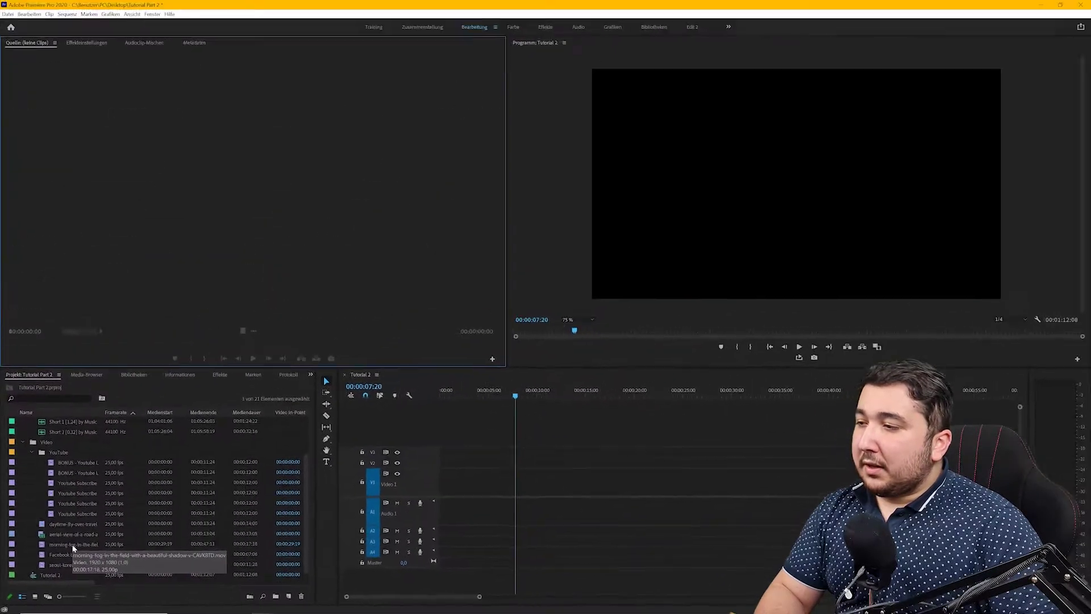
Trim the morning-fog clip to 00:00:38:16–00:00:43:09 and place its video at the start of V1.
double_click(151, 474)
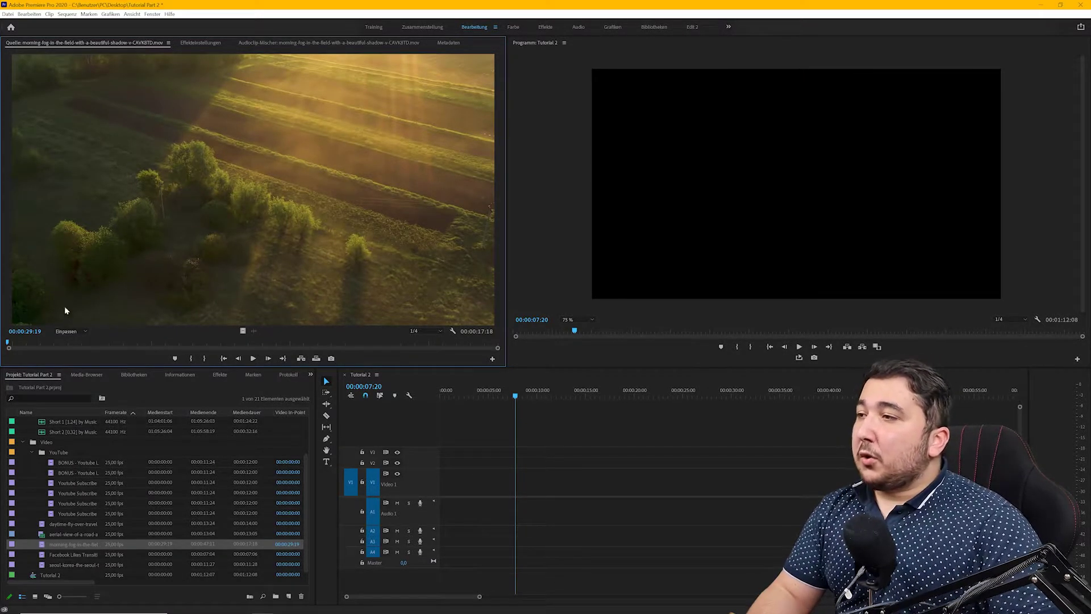
mouse_move(14, 351)
left_mouse_down()
mouse_move(269, 342)
mouse_move(254, 347)
left_mouse_up()
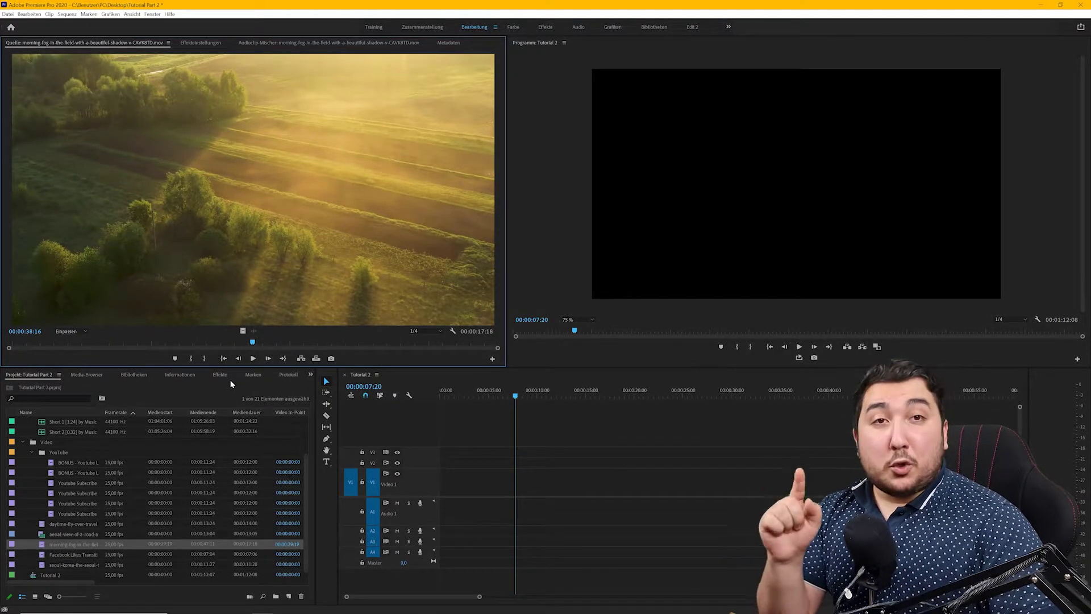
key("i")
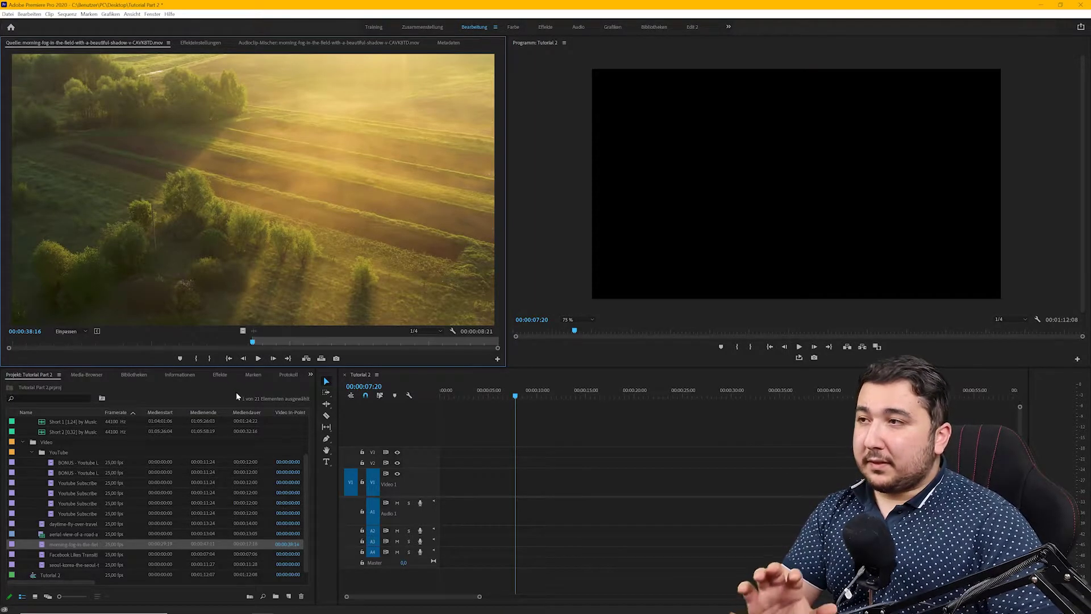
left_click_drag(252, 340, 383, 343)
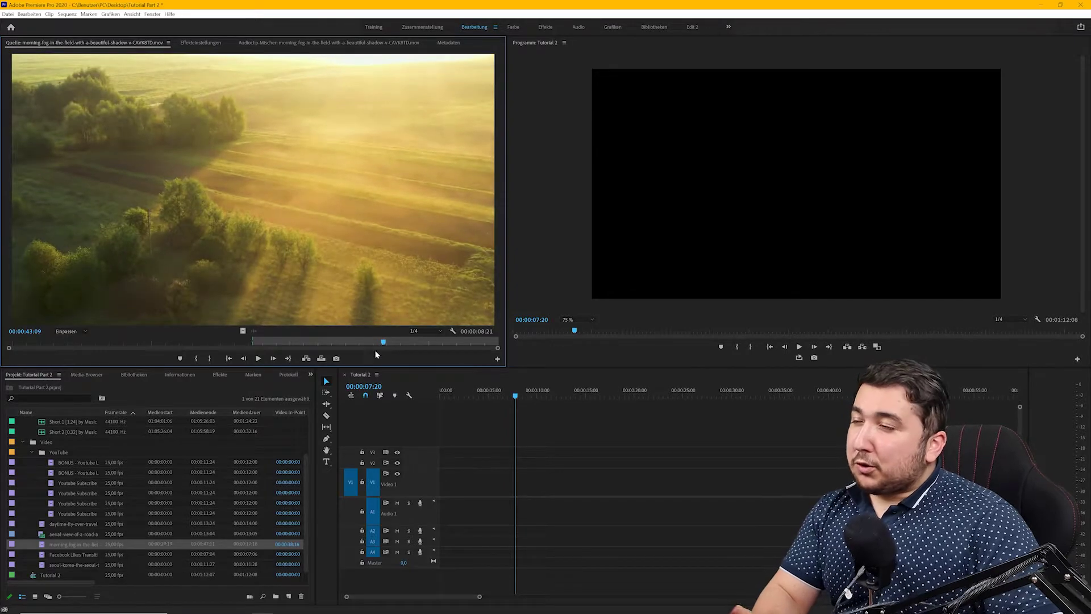
key("o")
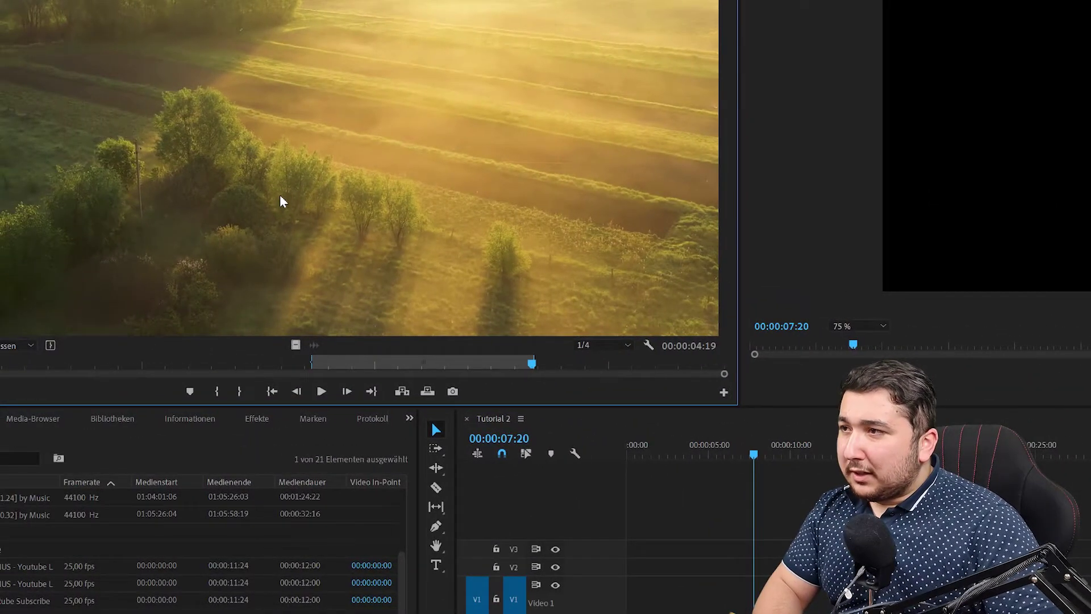
left_click_drag(282, 202, 328, 249)
left_click_drag(471, 345, 642, 463)
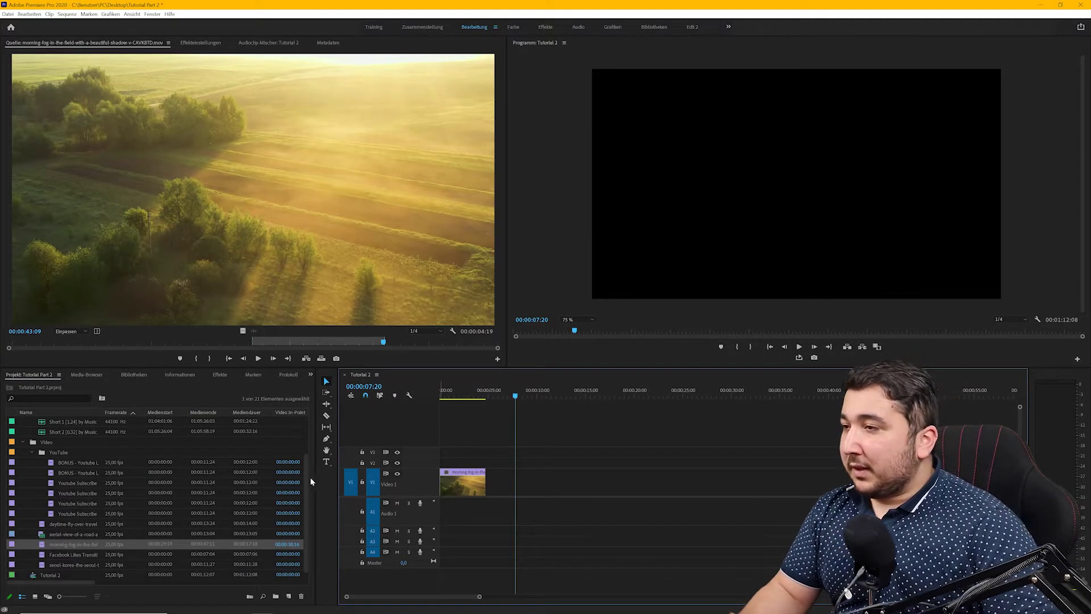
Mark the Short 1 music from 01:04:49:09 to 01:05:05:22 and place it at A1's start.
scroll(83, 491, "up", 2)
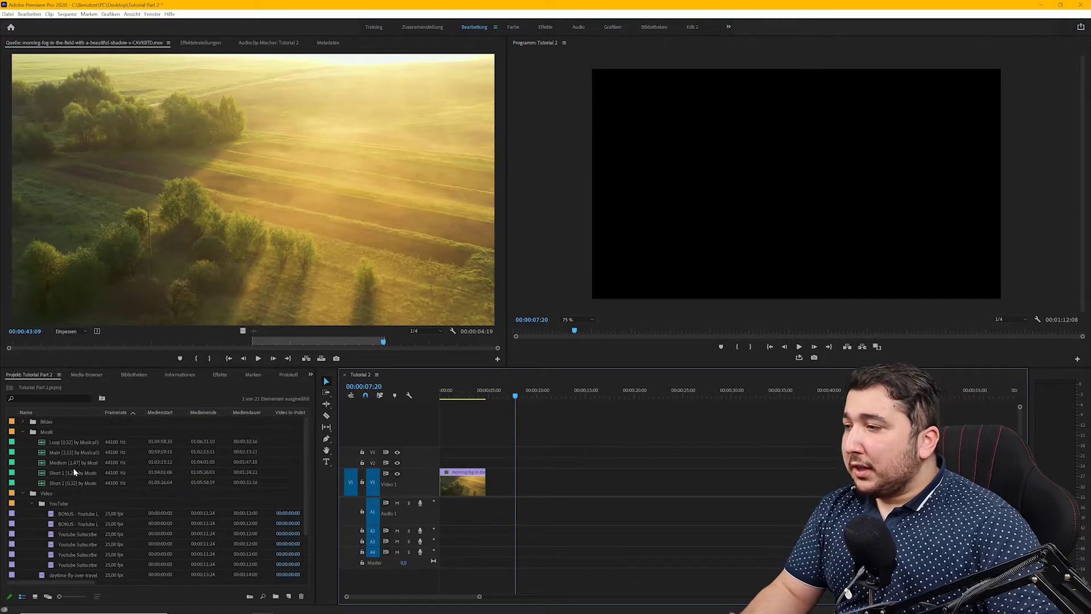
double_click(63, 475)
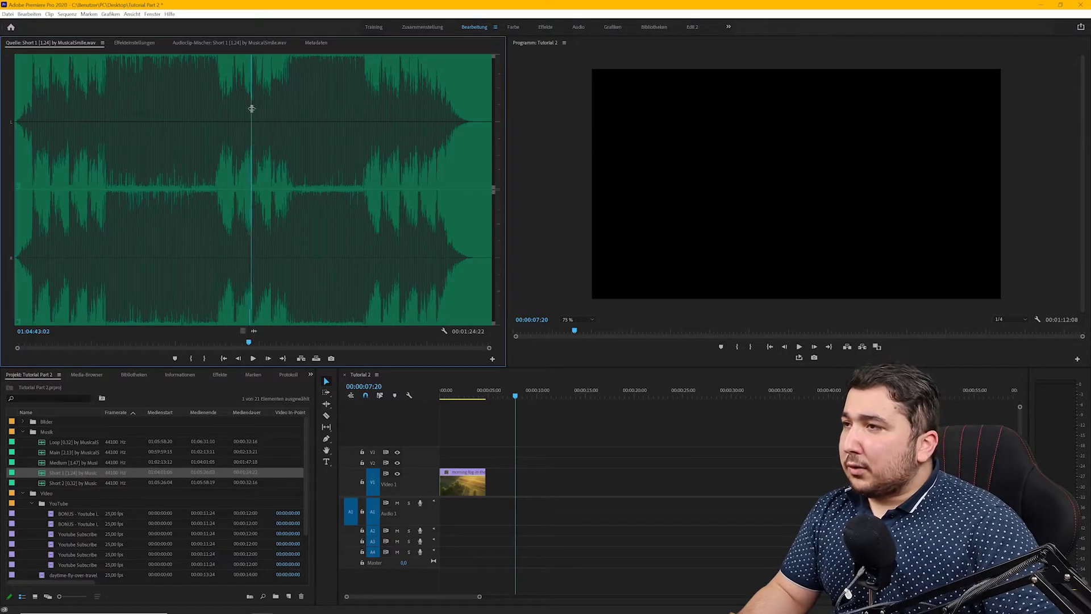
left_click_drag(251, 108, 285, 116)
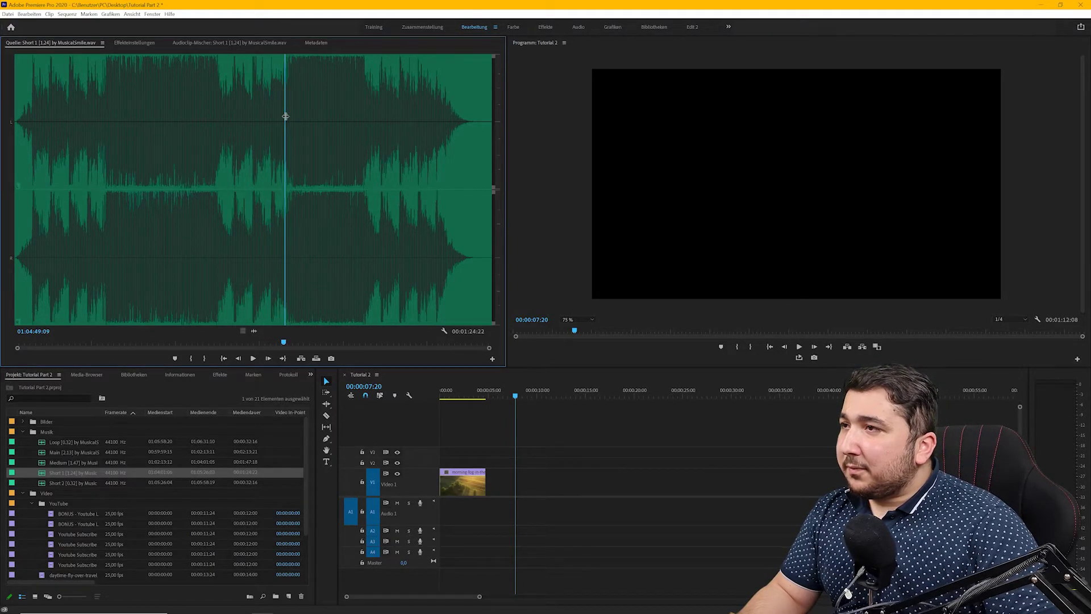
key("i")
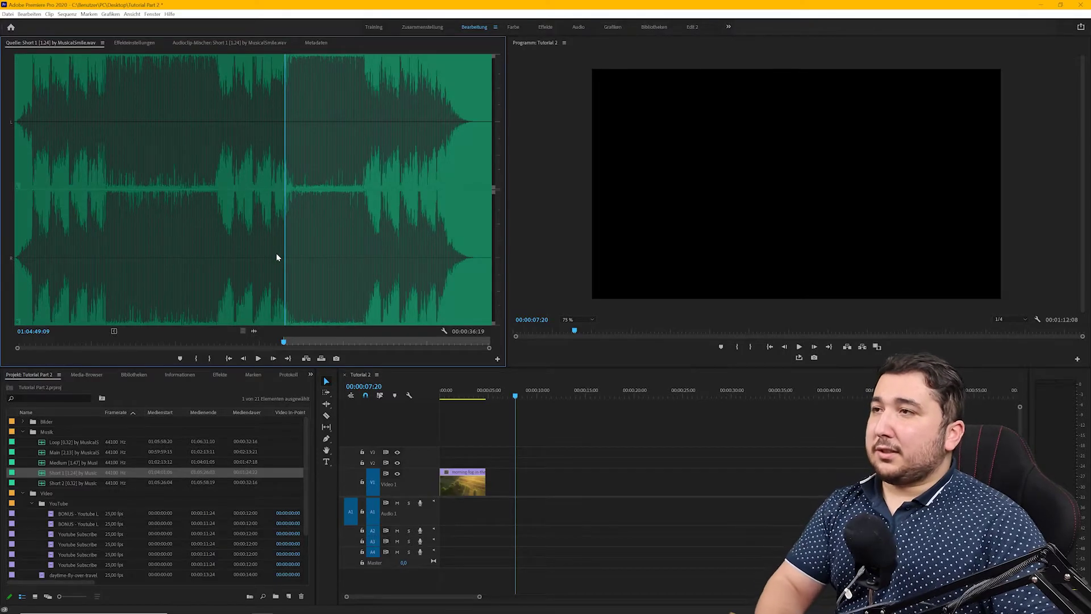
left_click_drag(345, 111, 379, 101)
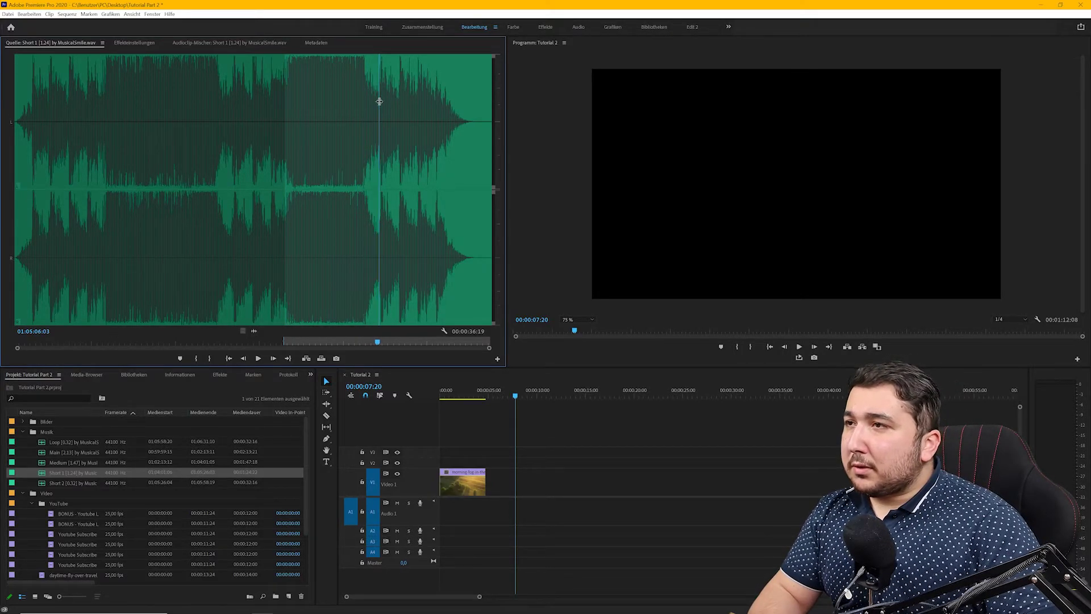
key("o")
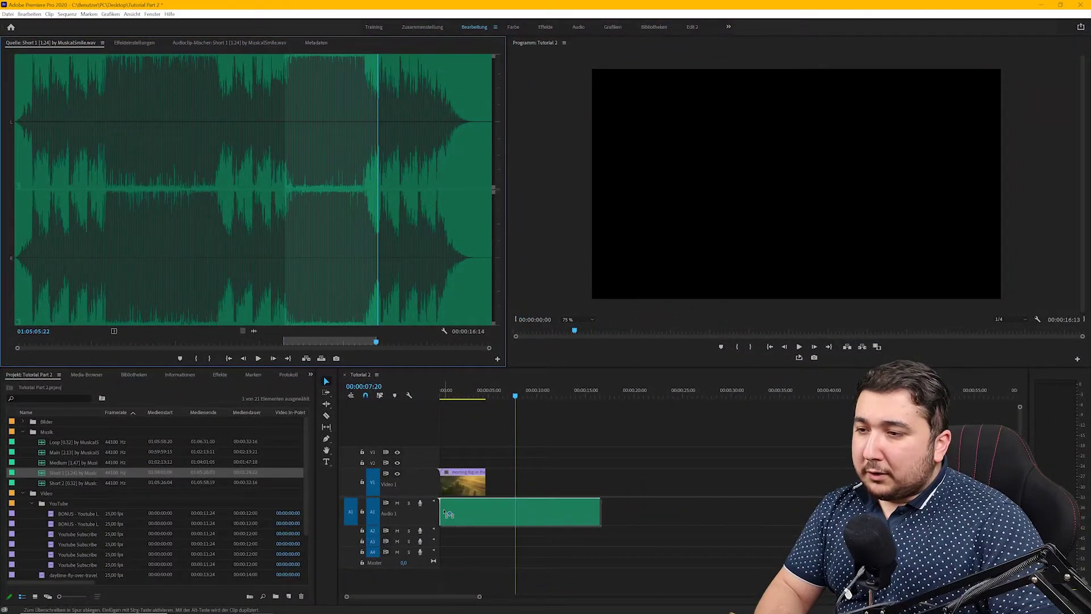
left_click_drag(400, 462, 449, 511)
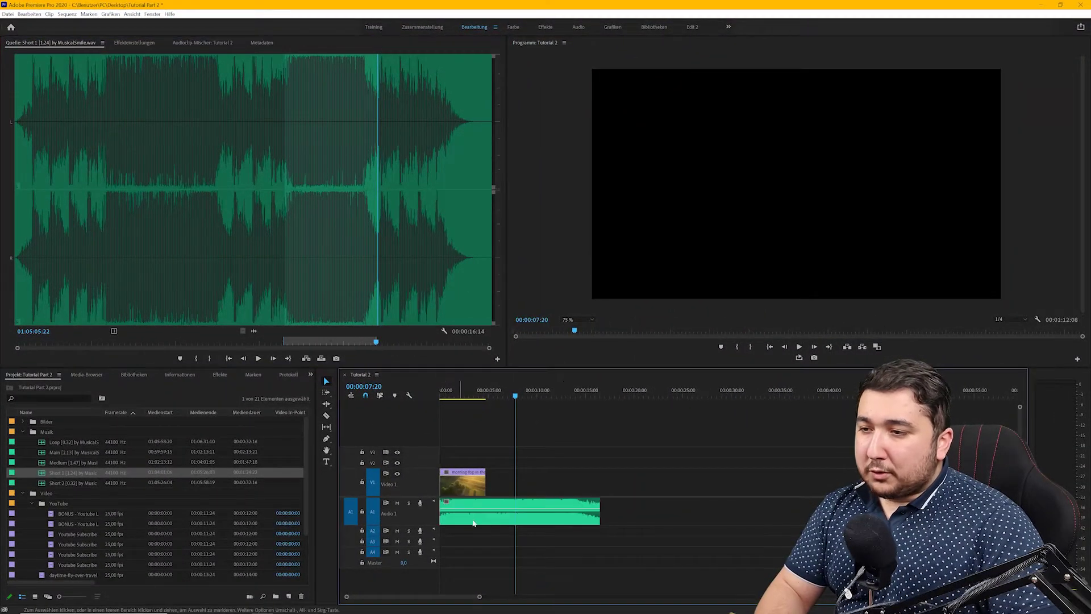
left_click(473, 396)
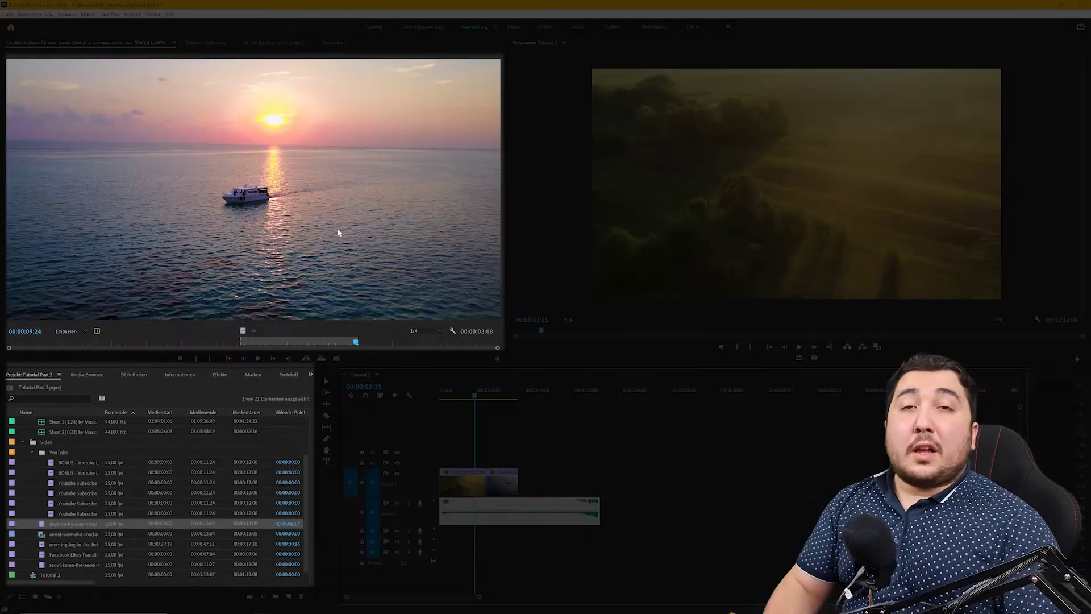